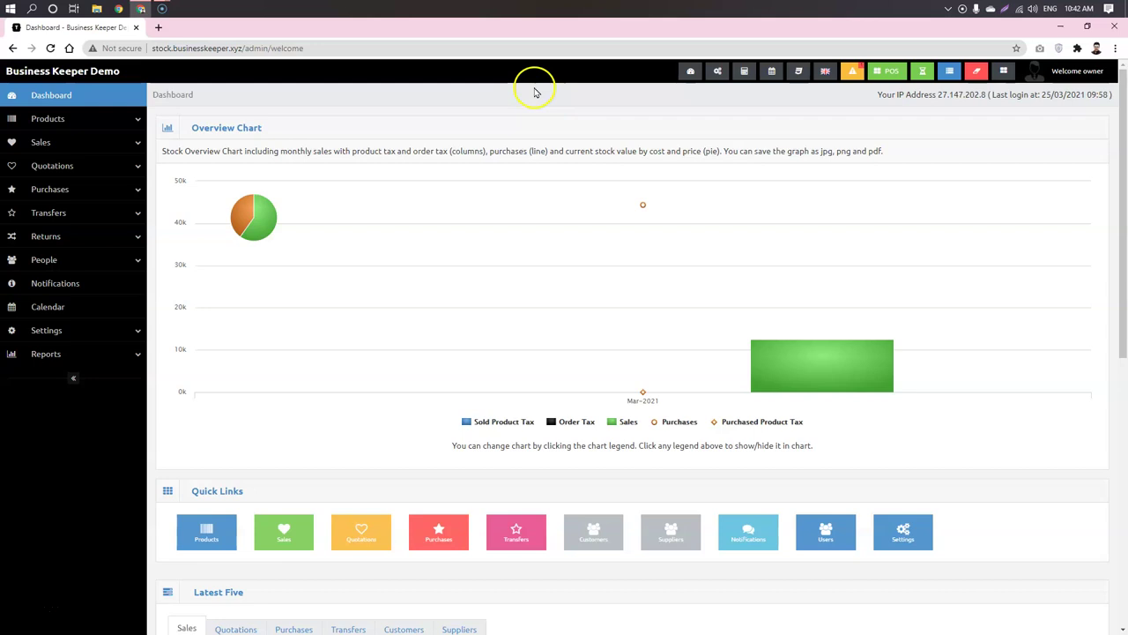
# Step: Switch from the dashboard to the POS sales screen via the green POS button
pyautogui.click(893, 73)
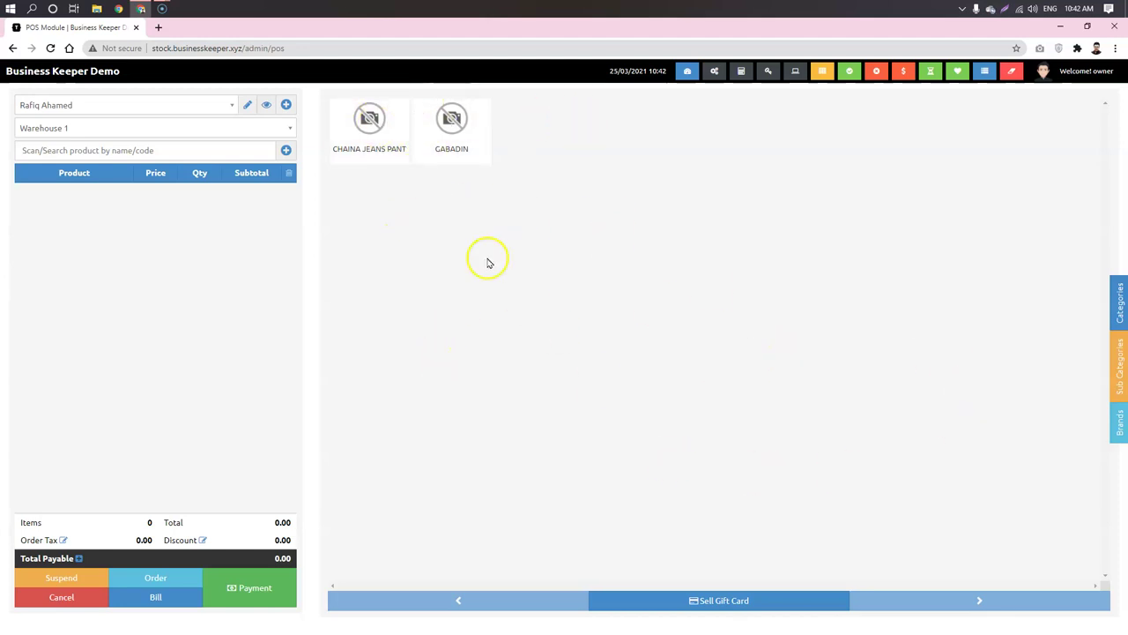
# Step: Filter the product grid by ENERGY FAMILY, then TROUASER, then ENERGY FAMILY again
pyautogui.click(1121, 302)
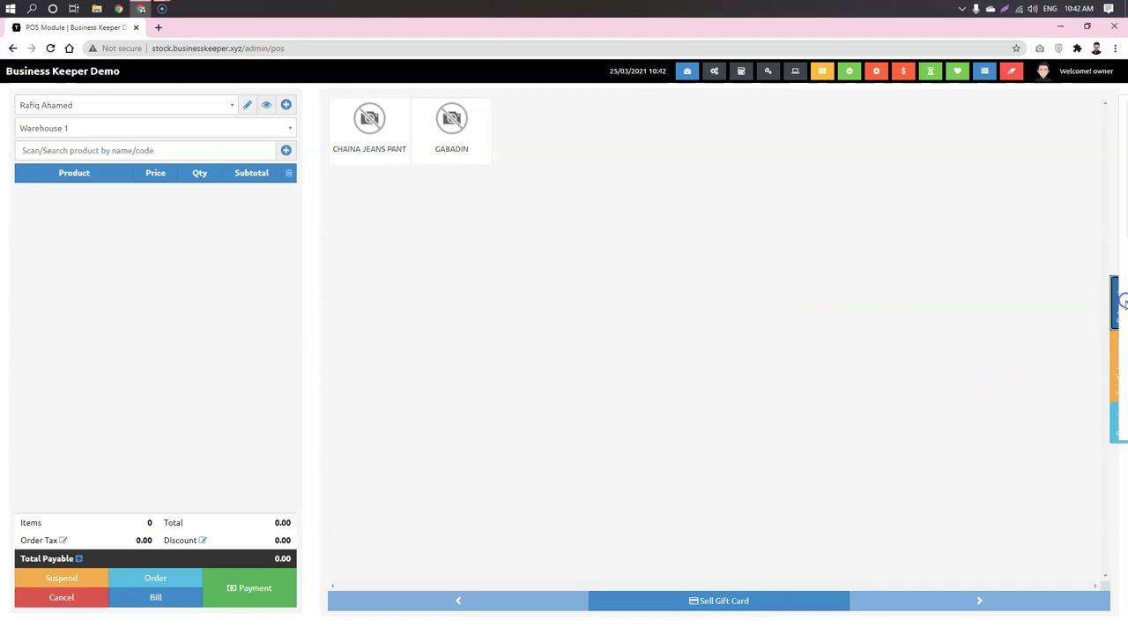
pyautogui.click(970, 139)
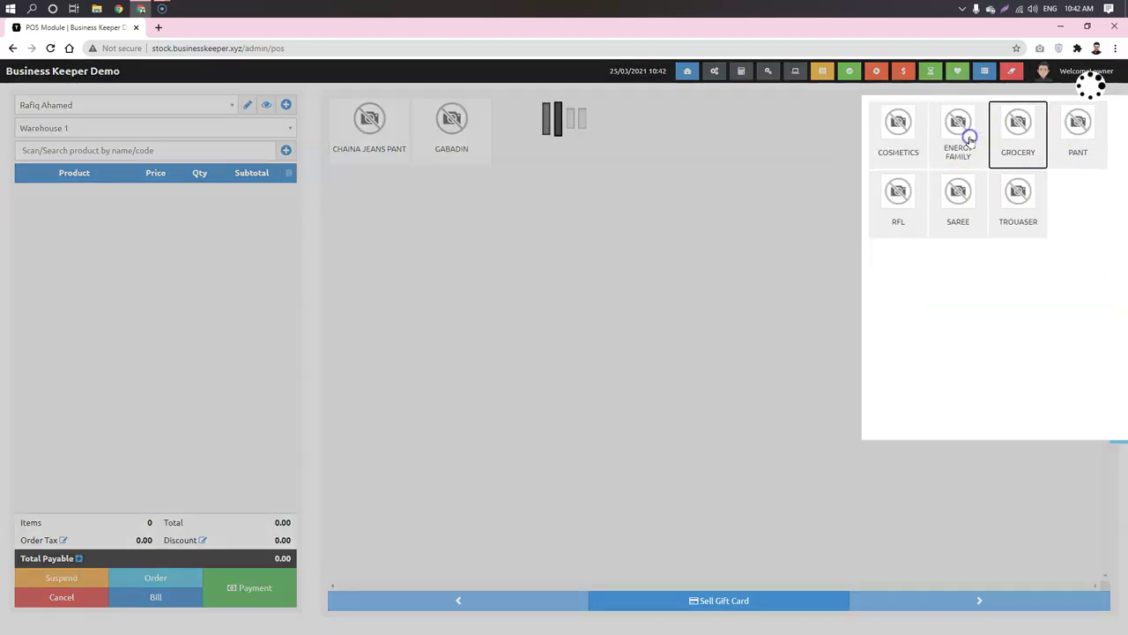
pyautogui.click(1120, 301)
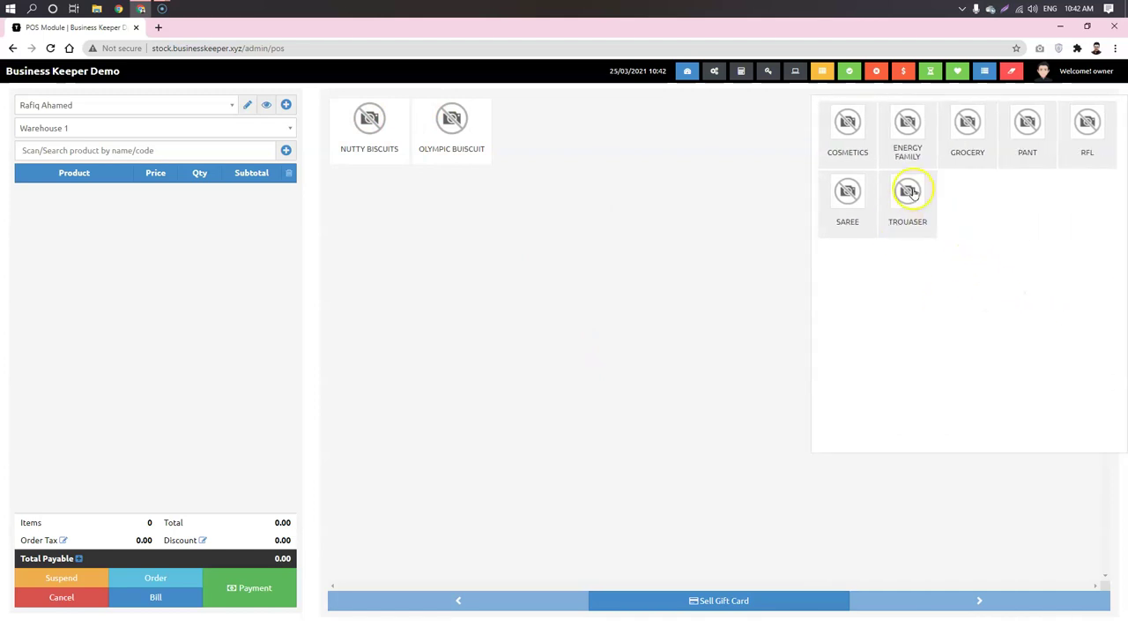
pyautogui.click(908, 192)
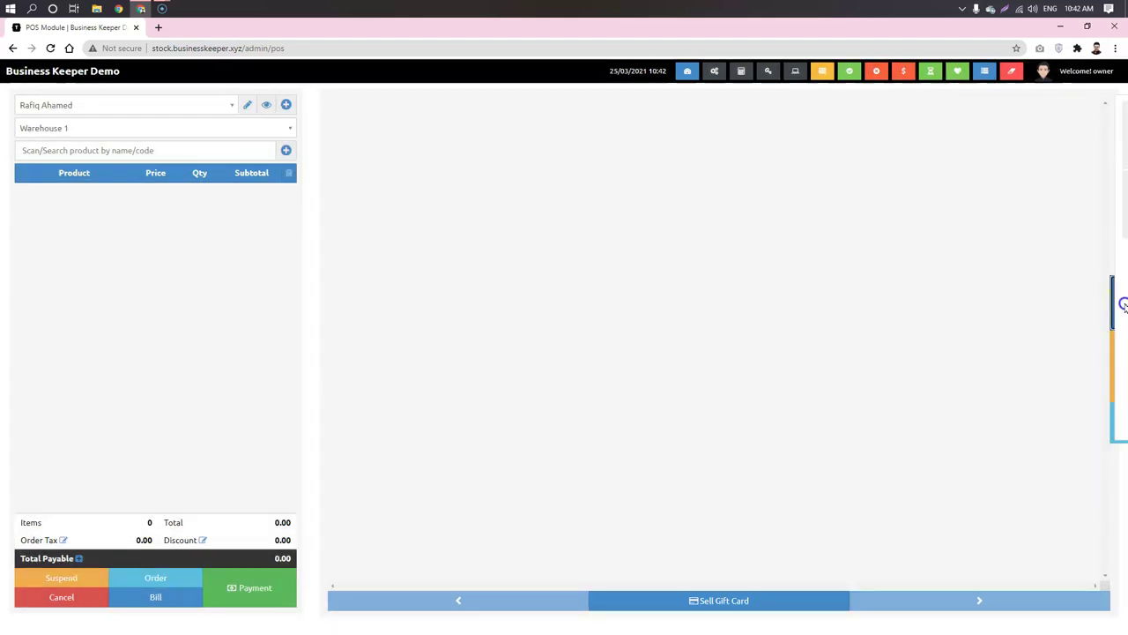
pyautogui.click(1122, 304)
pyautogui.click(917, 160)
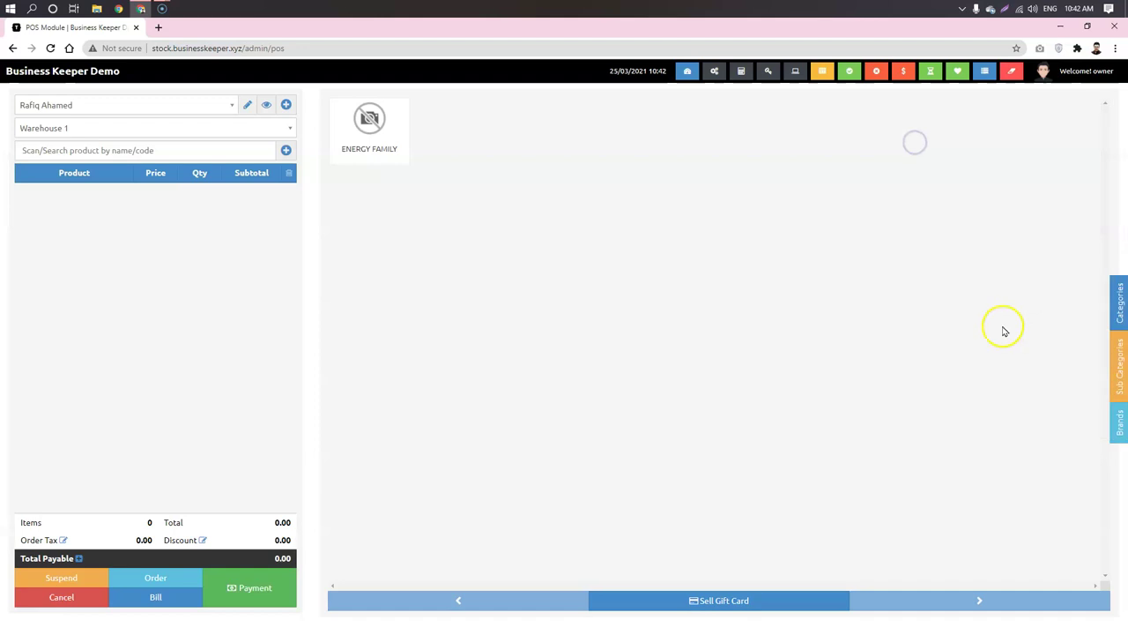
# Step: Glance at the Brands list, close it, and start a customer search
pyautogui.click(1118, 420)
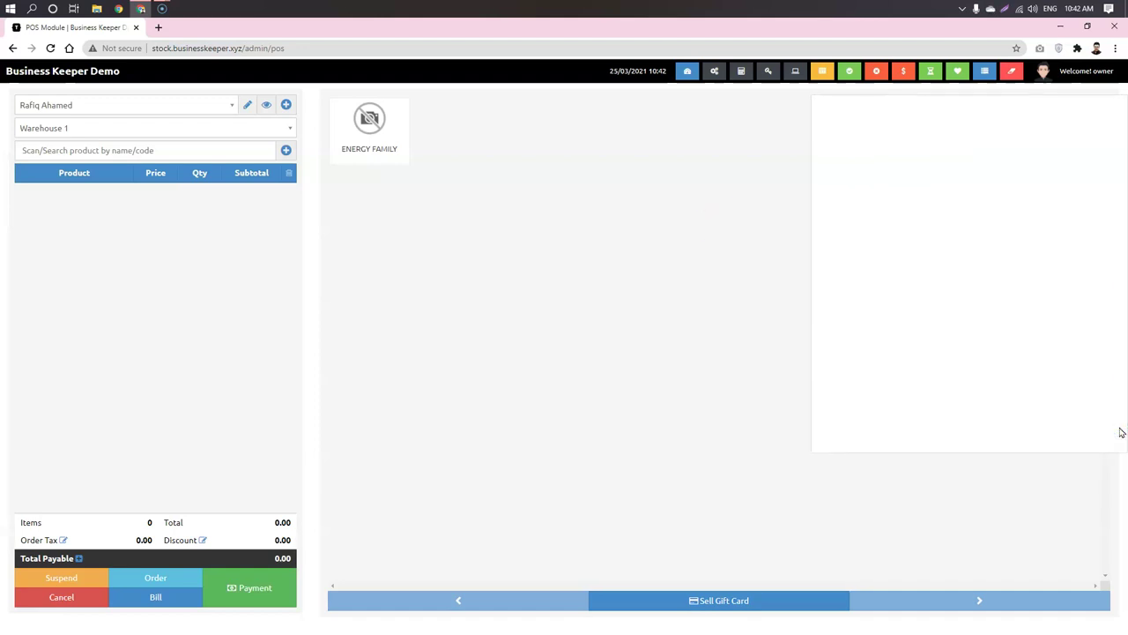
pyautogui.click(711, 286)
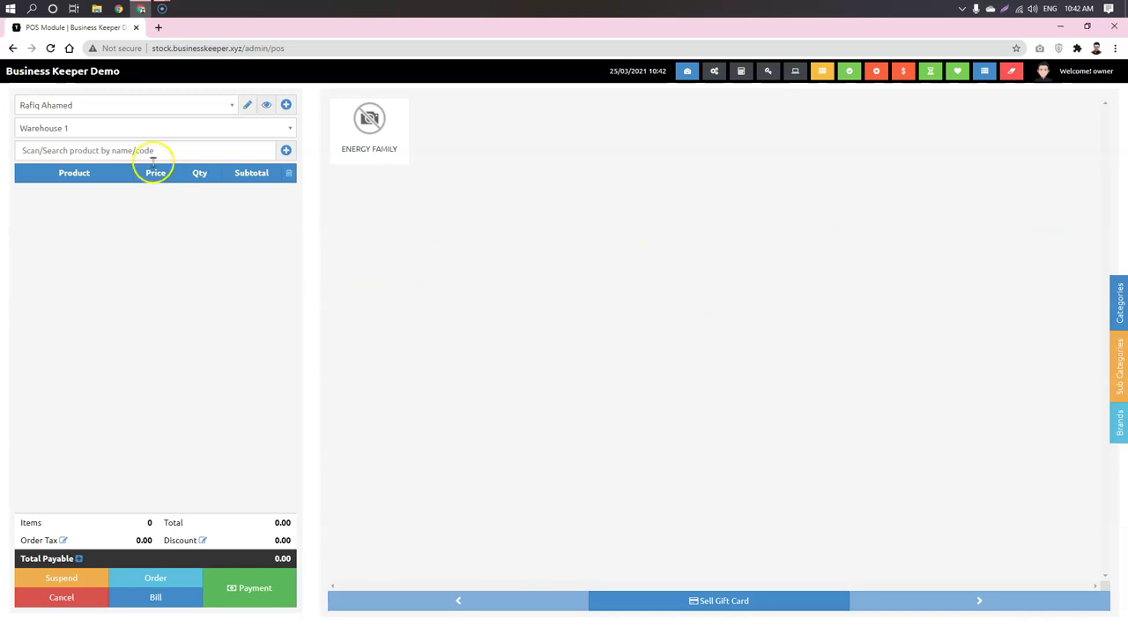
pyautogui.click(176, 110)
pyautogui.write('wa')
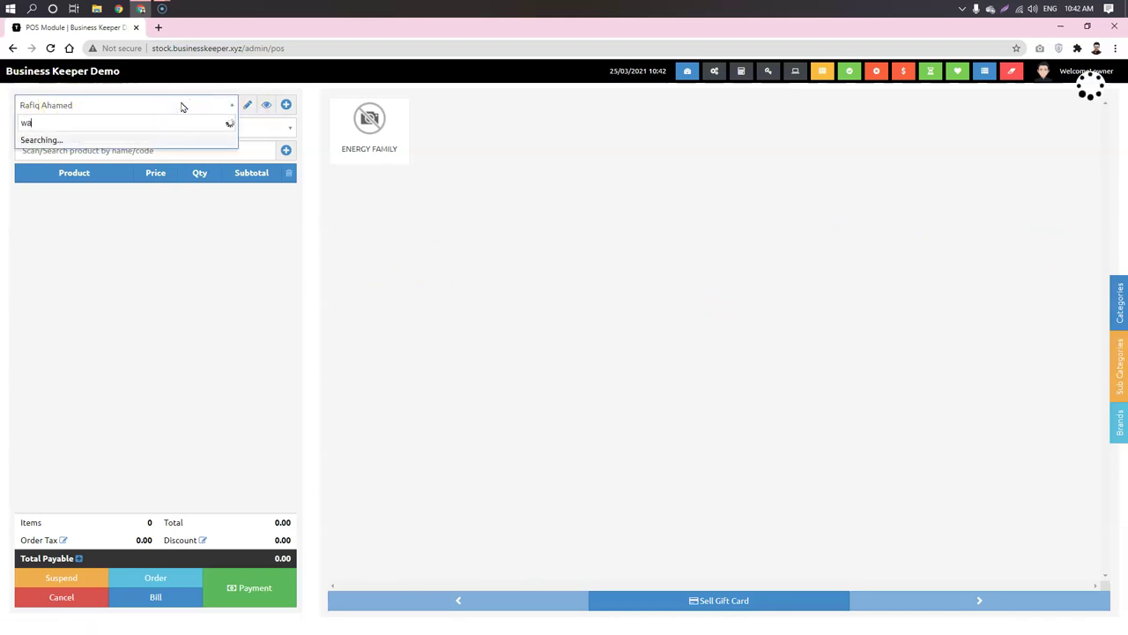
pyautogui.click(143, 139)
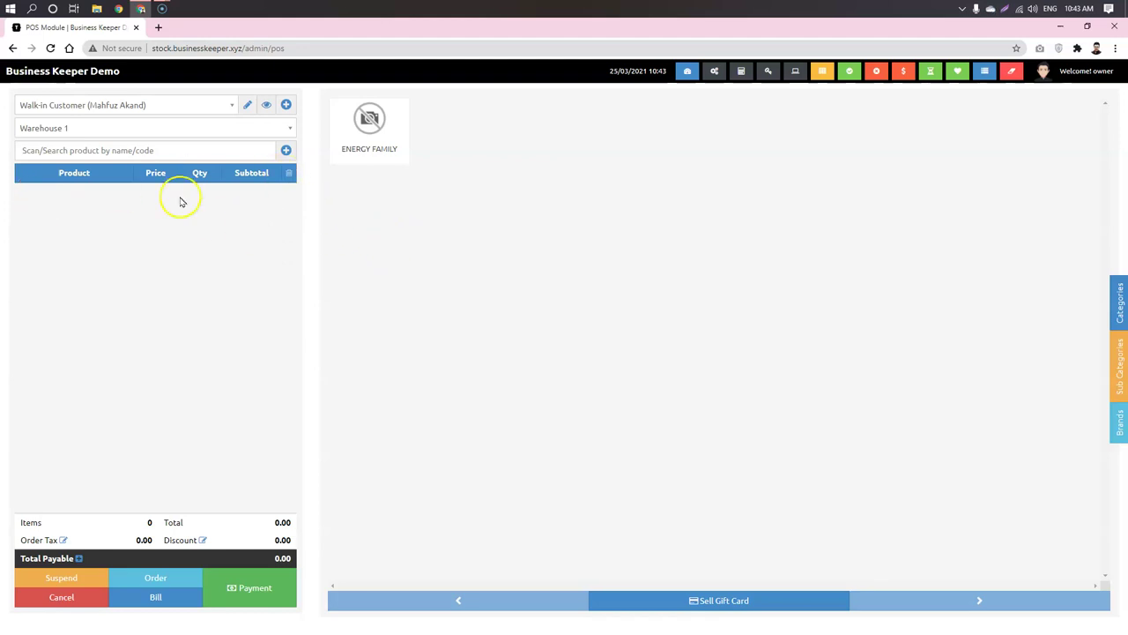
pyautogui.click(132, 110)
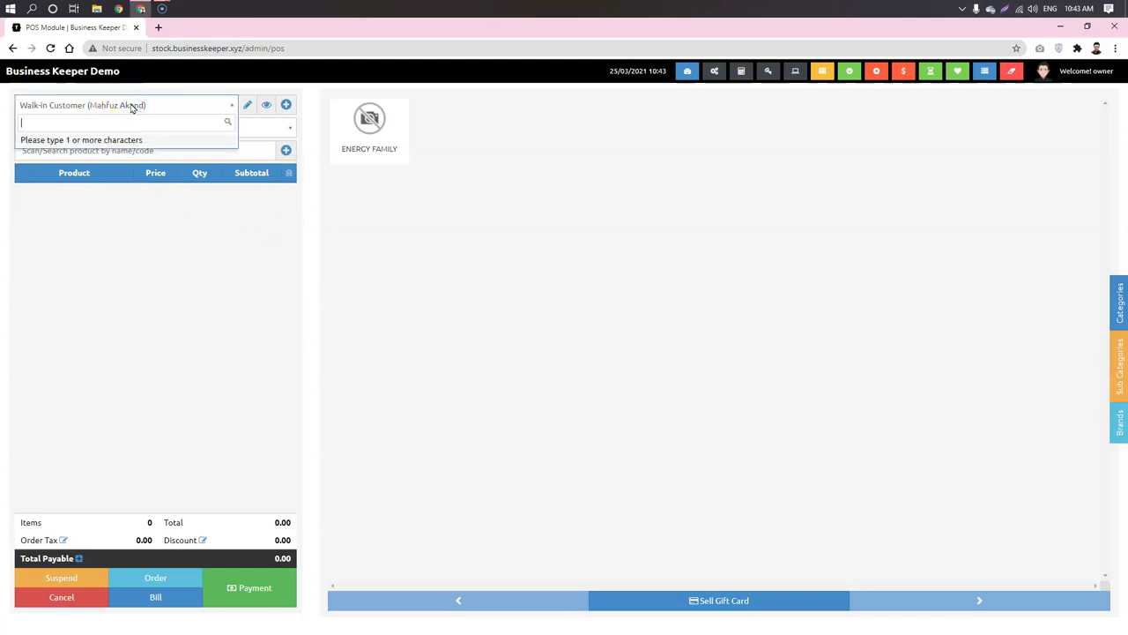
pyautogui.write('r')
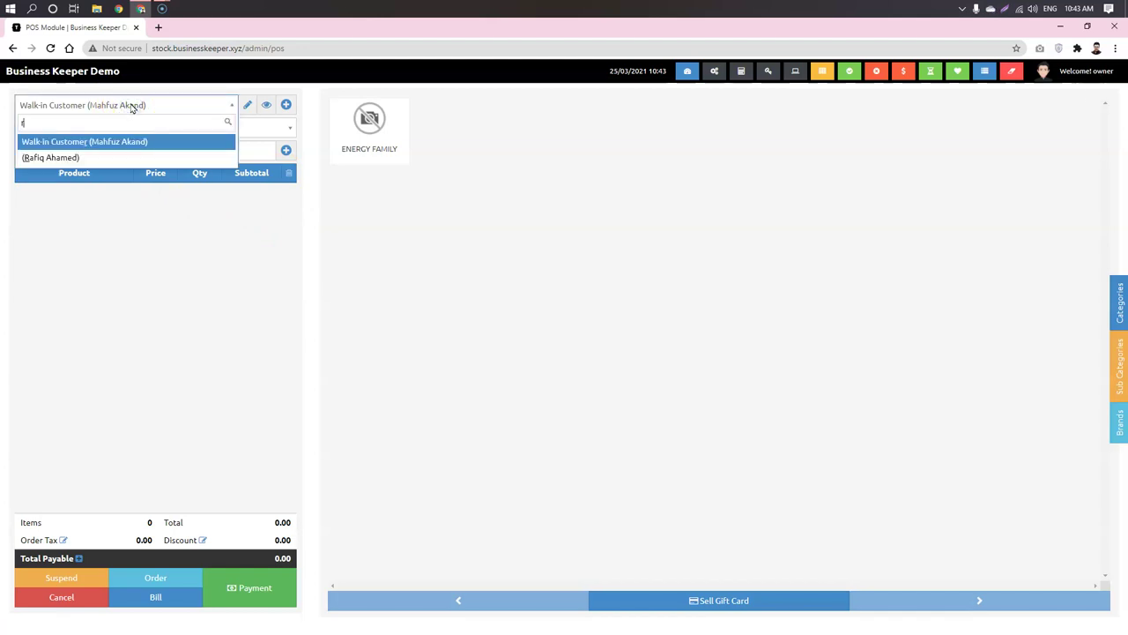
pyautogui.press('Down')
pyautogui.press('Return')
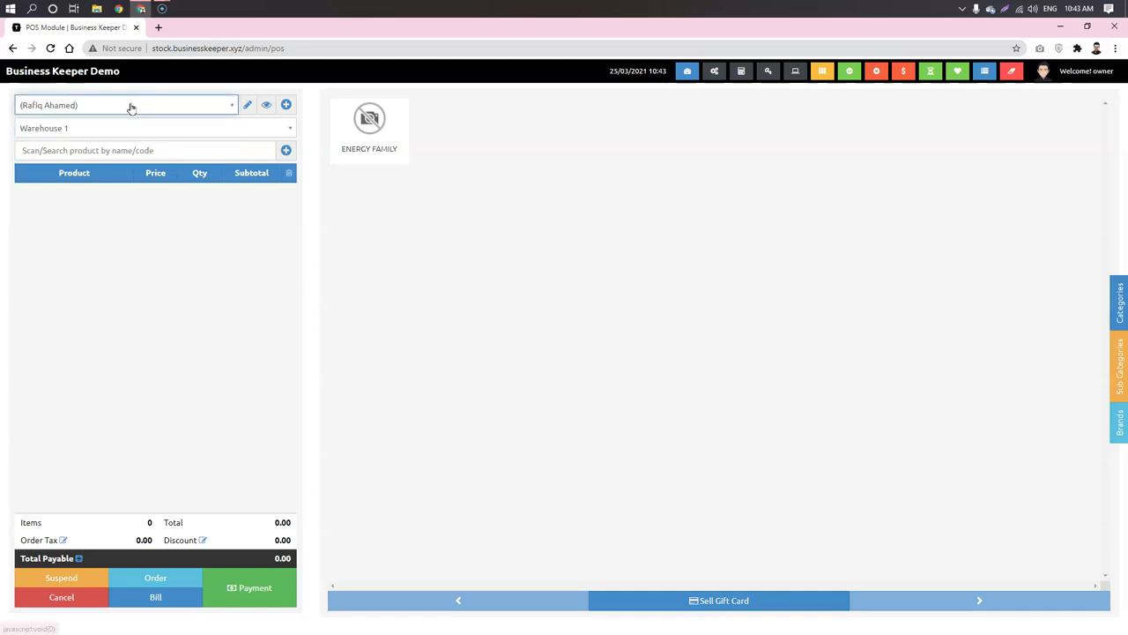
# Step: Create a new General-group customer by entering their name and saving it
pyautogui.click(287, 106)
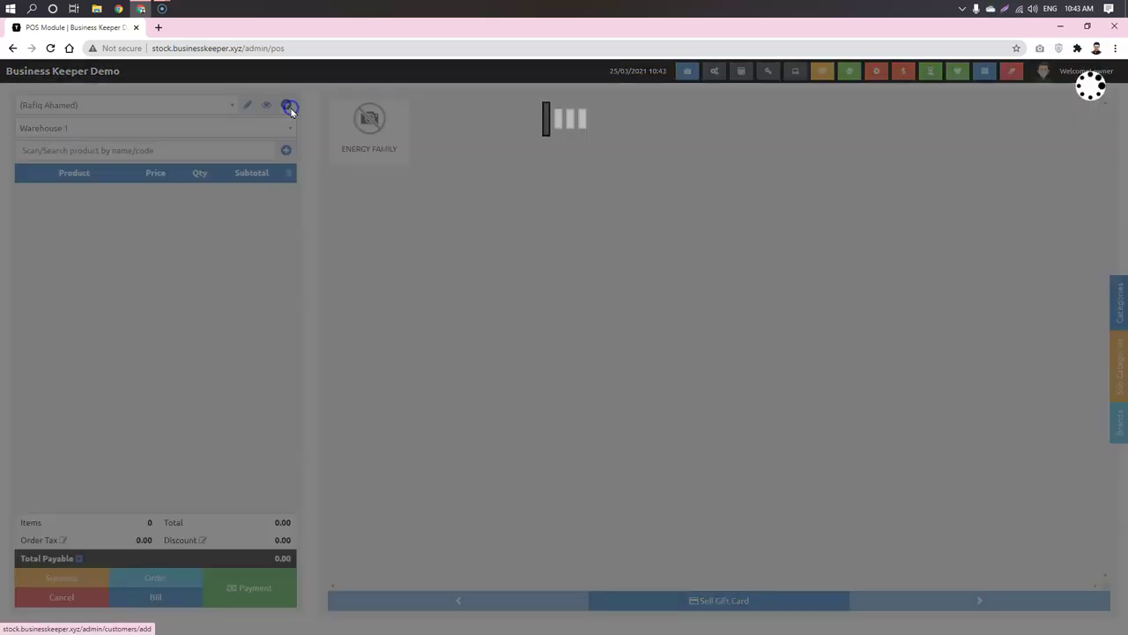
pyautogui.click(409, 208)
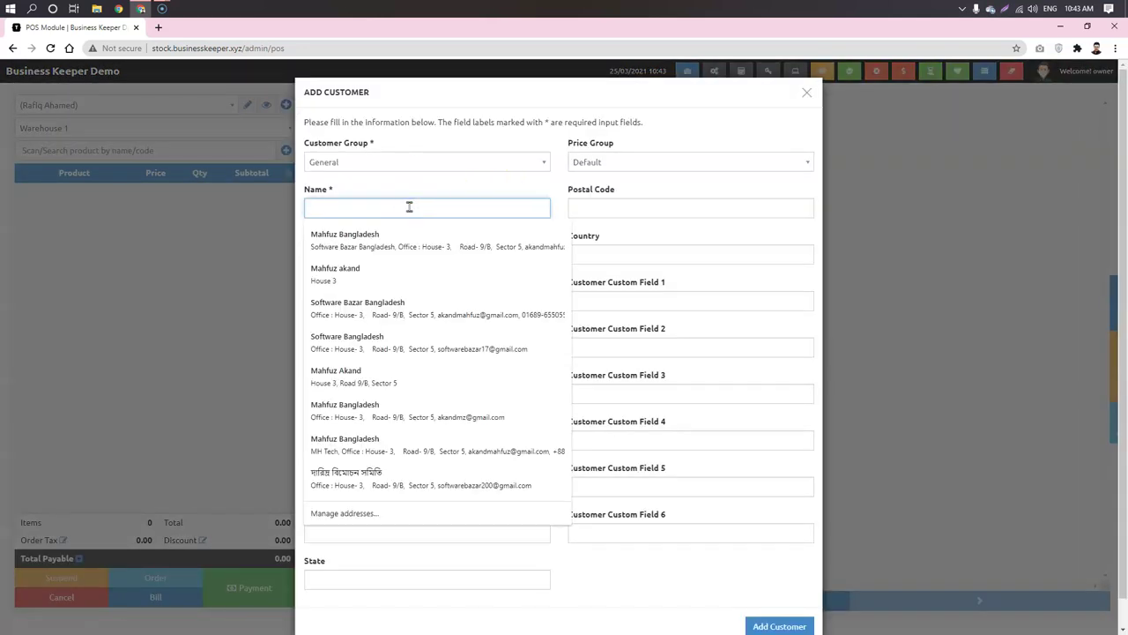
pyautogui.write('Abul Kalam')
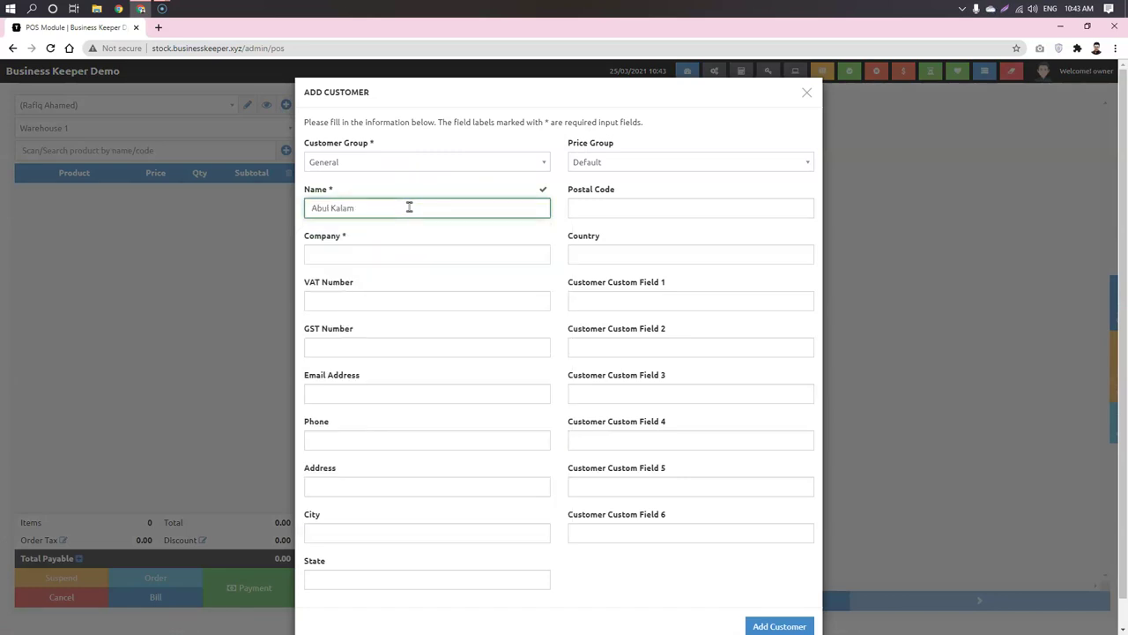
pyautogui.click(408, 179)
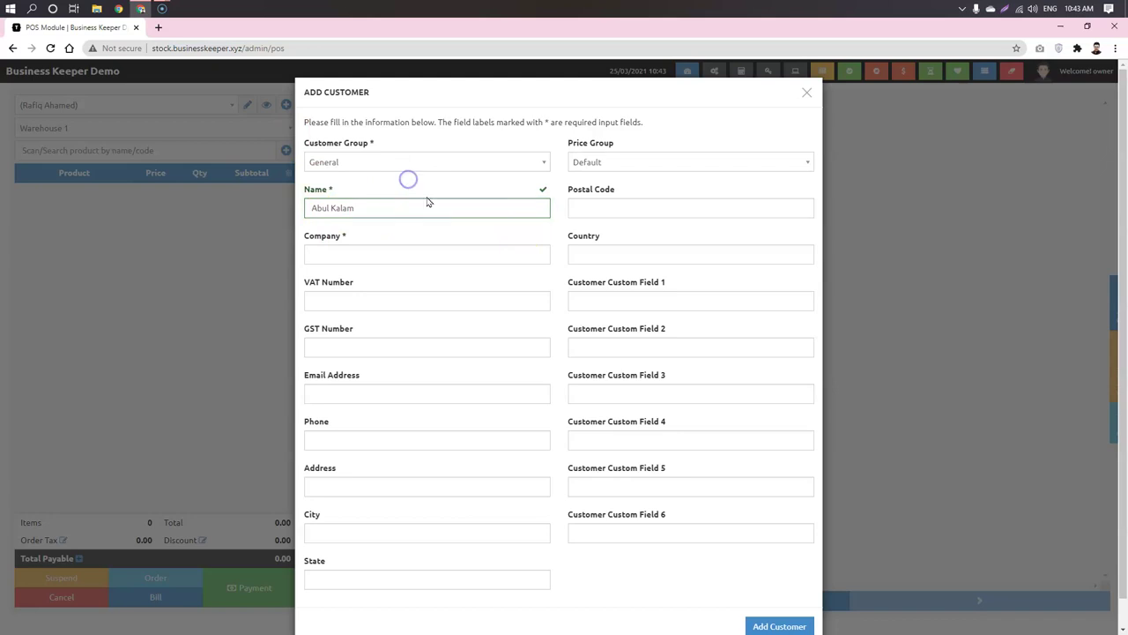
pyautogui.scroll(-1, 741, 593)
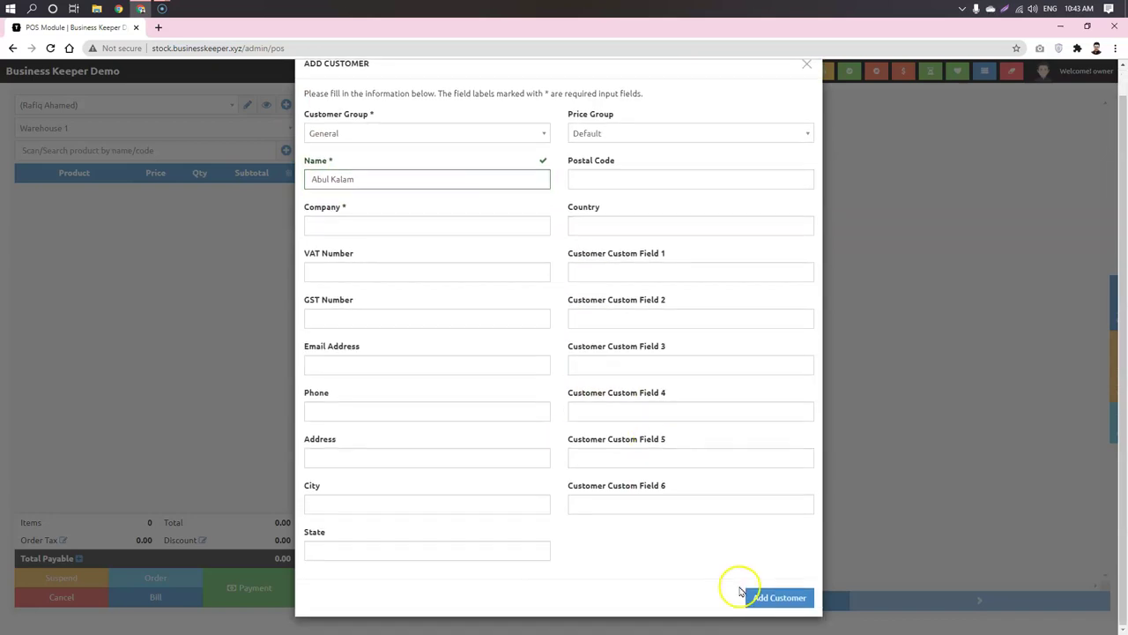
pyautogui.click(781, 595)
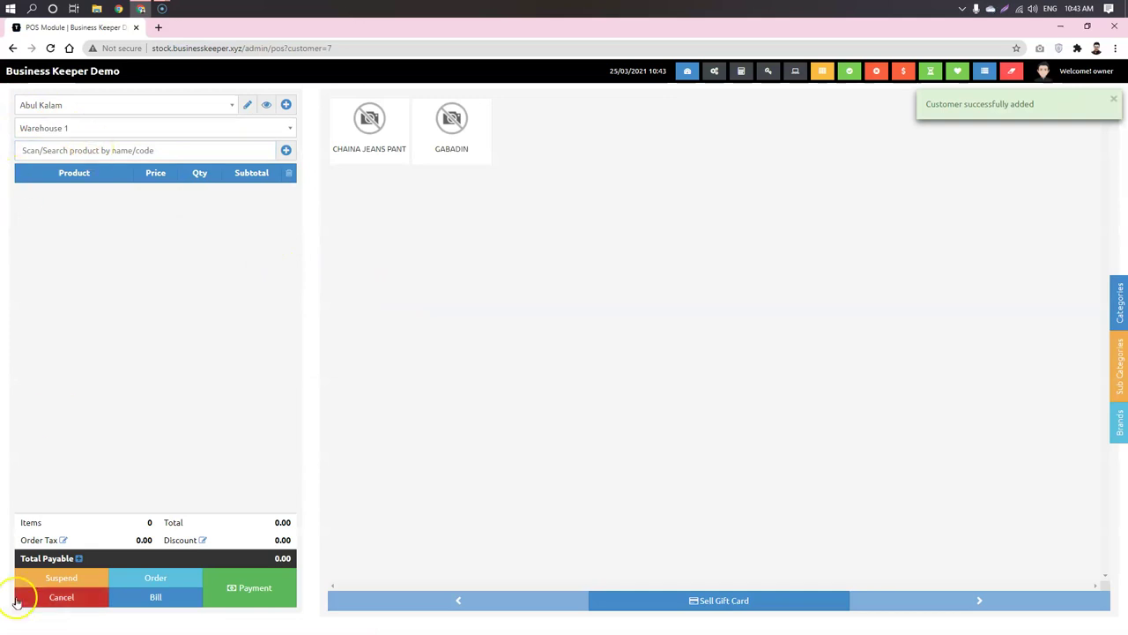
# Step: Add product codes 36669811 and 69351881 (Chaina Jeans Pant, Olympic Buiscuit) to the cart
pyautogui.click(108, 155)
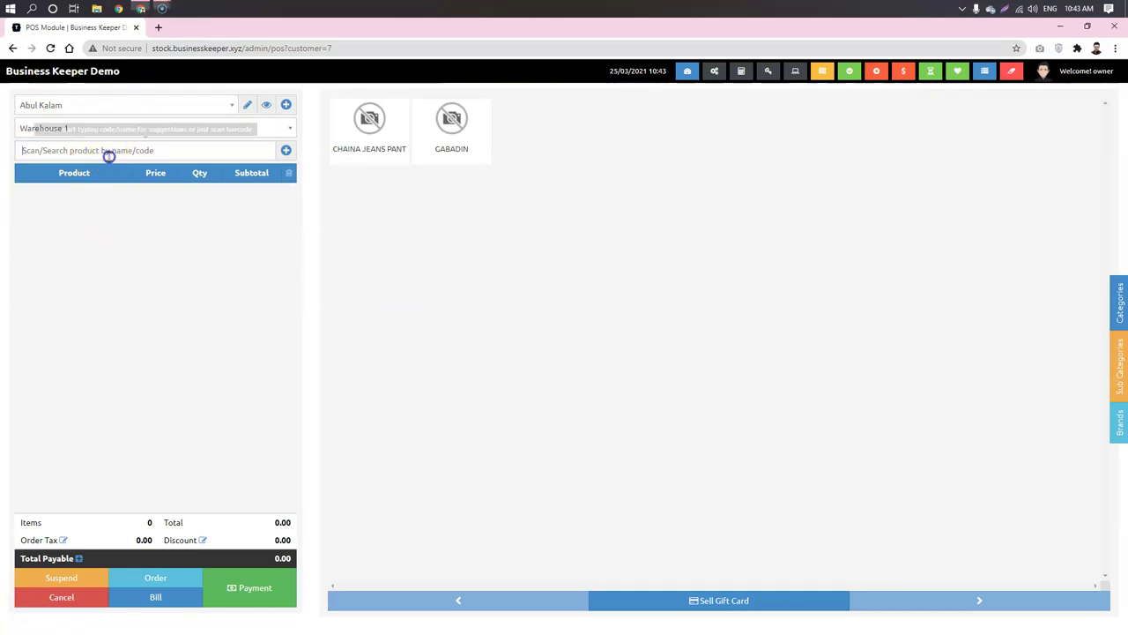
pyautogui.write('36669811')
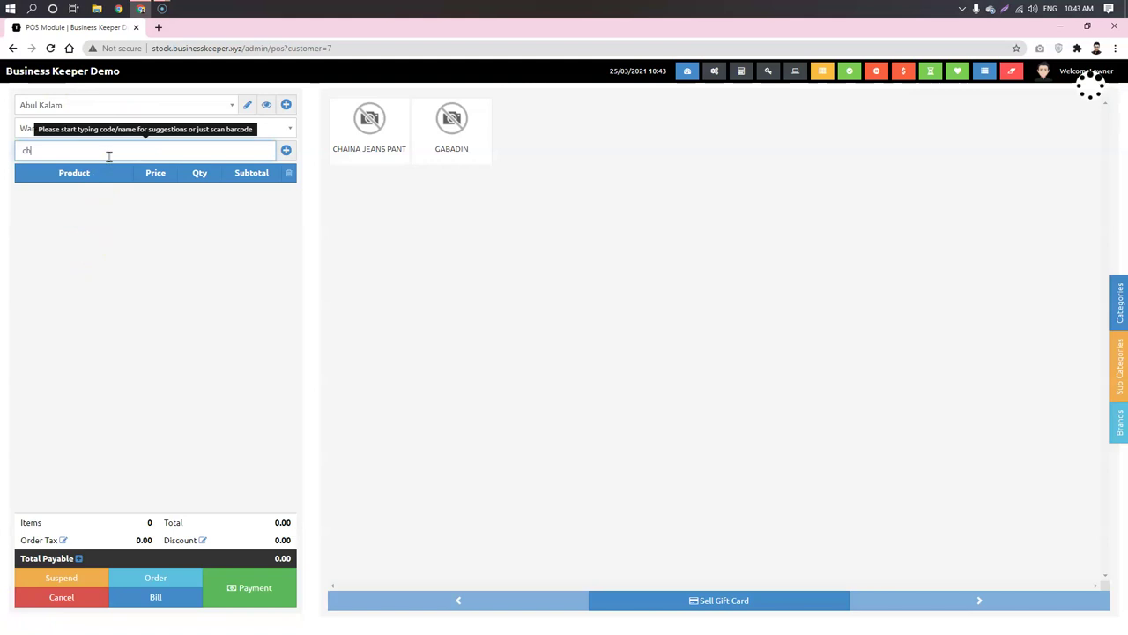
pyautogui.press('Return')
pyautogui.click(101, 149)
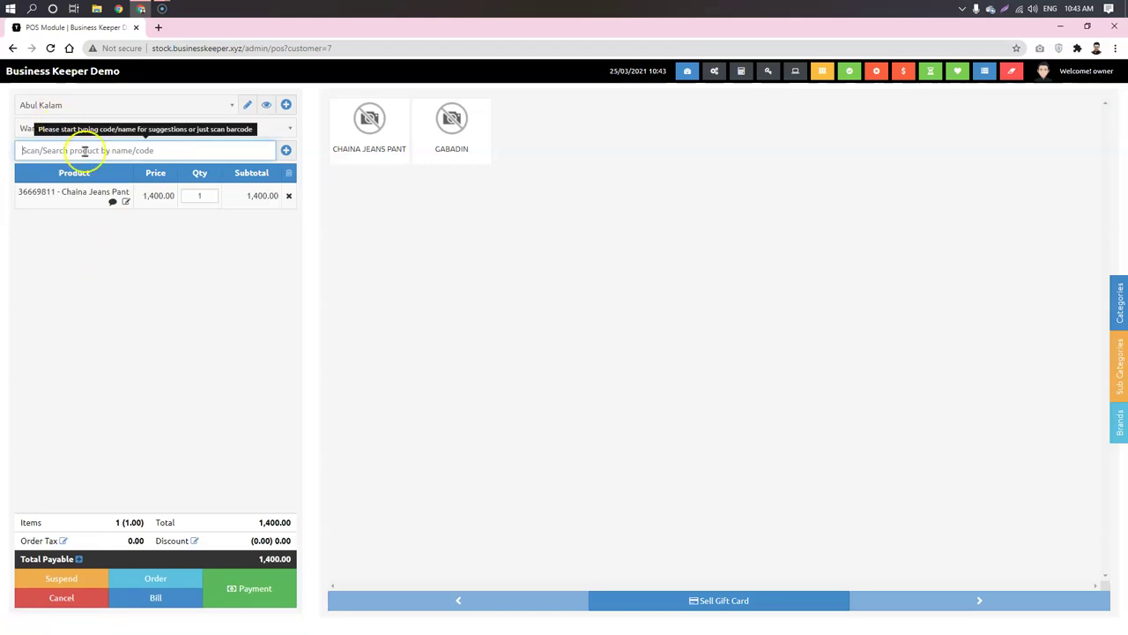
pyautogui.write('69351881')
pyautogui.press('Return')
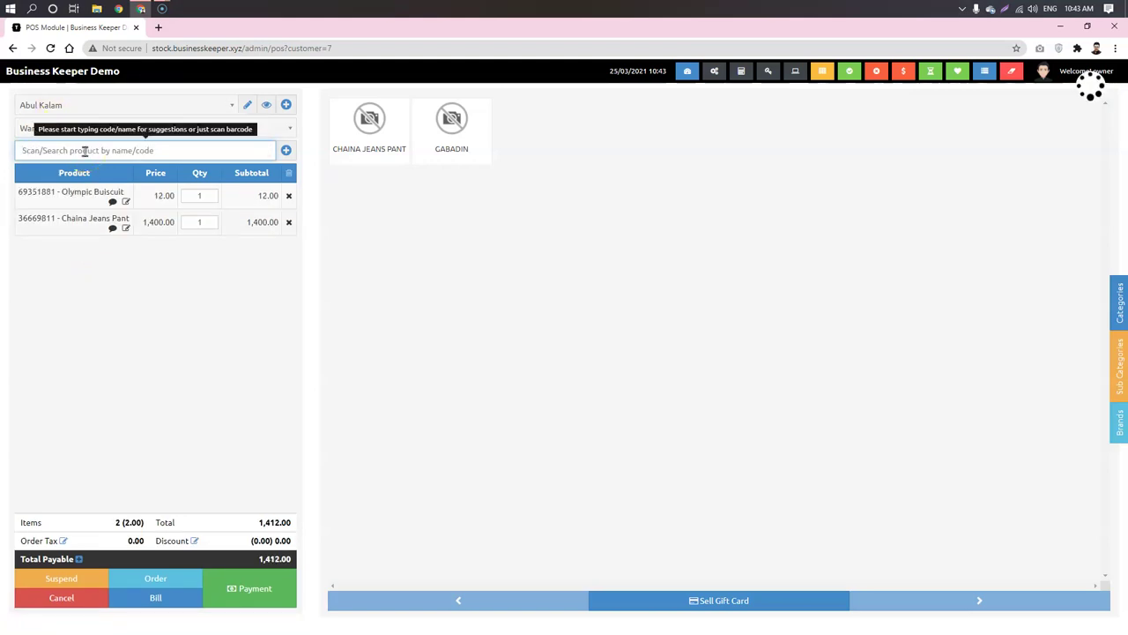
# Step: View the Olympic Buiscuit product details, then close them
pyautogui.click(34, 284)
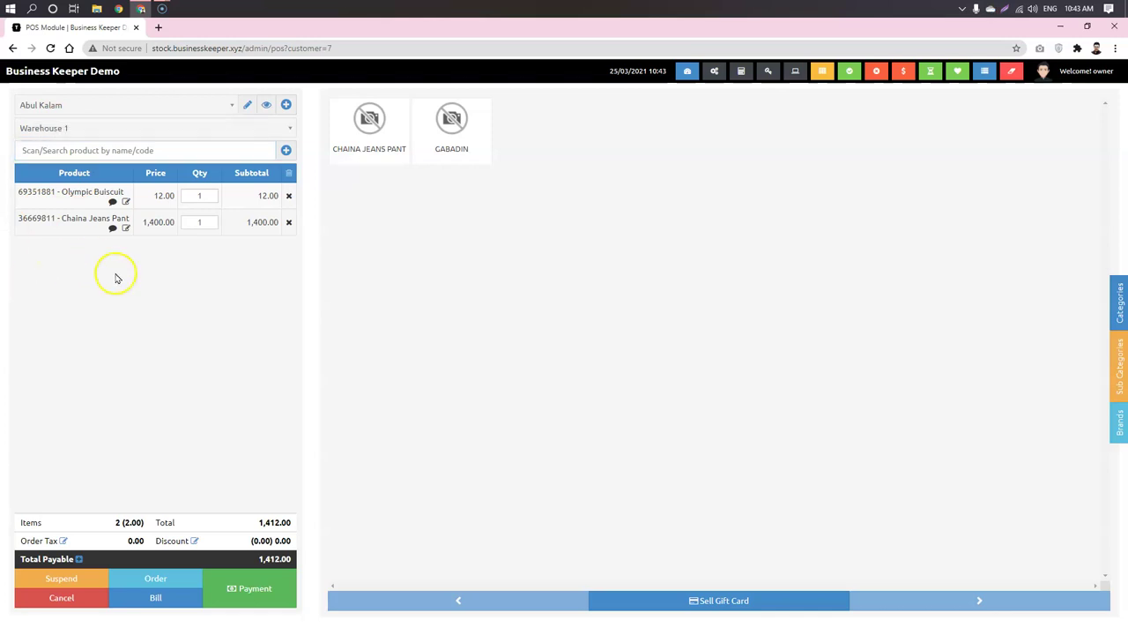
pyautogui.click(84, 194)
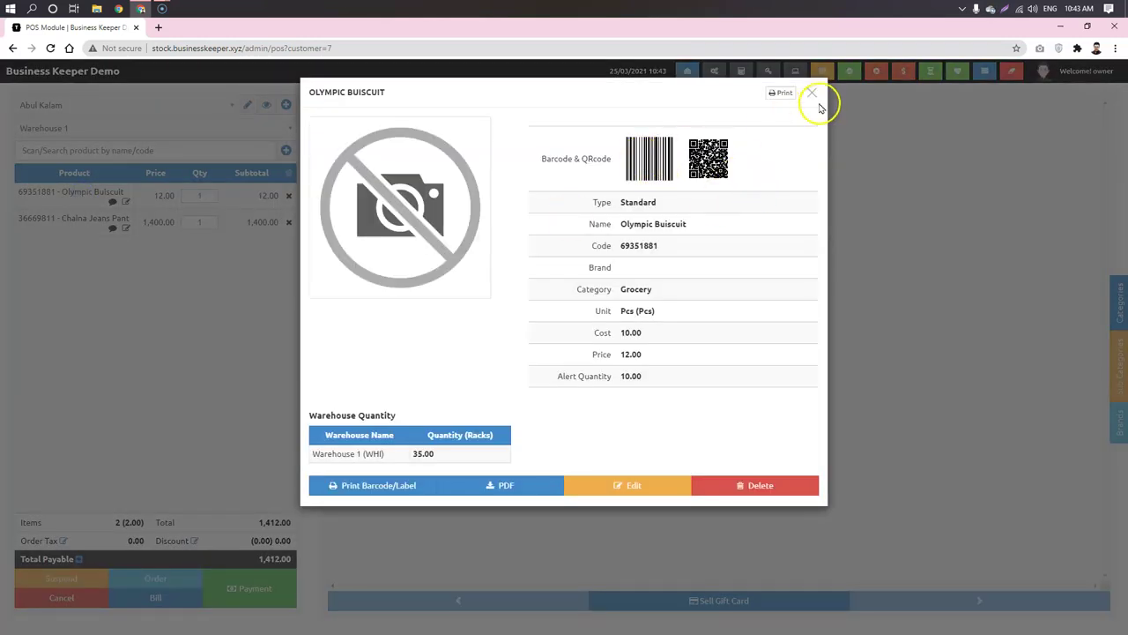
pyautogui.click(811, 92)
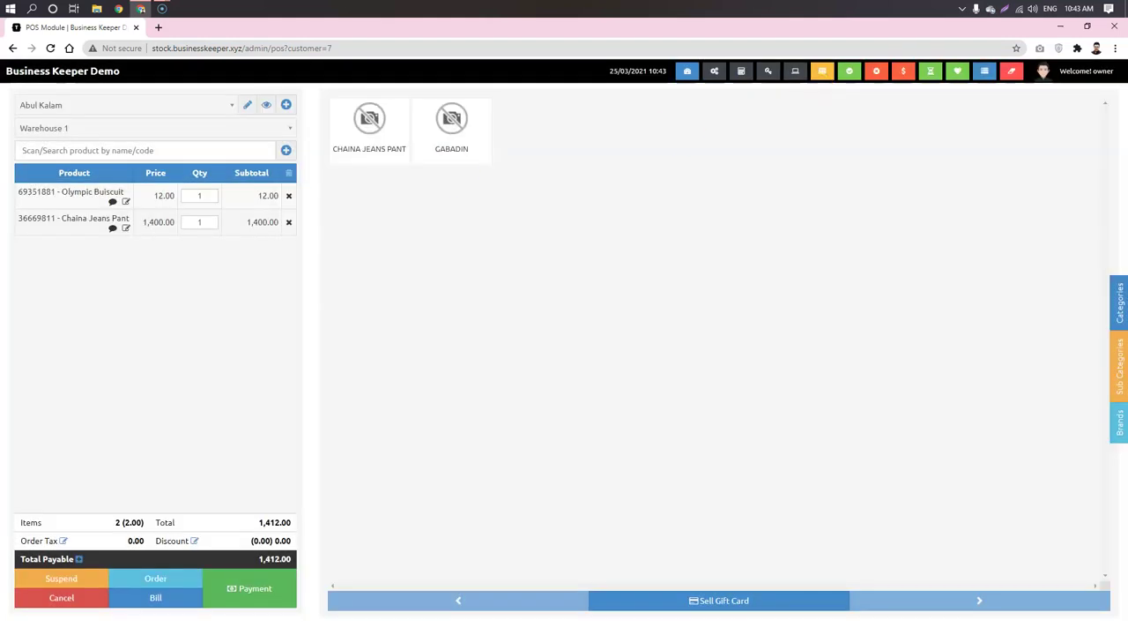
pyautogui.click(112, 151)
# Step: Apply a product discount of 2 to the Olympic Buiscuit cart line
pyautogui.click(126, 203)
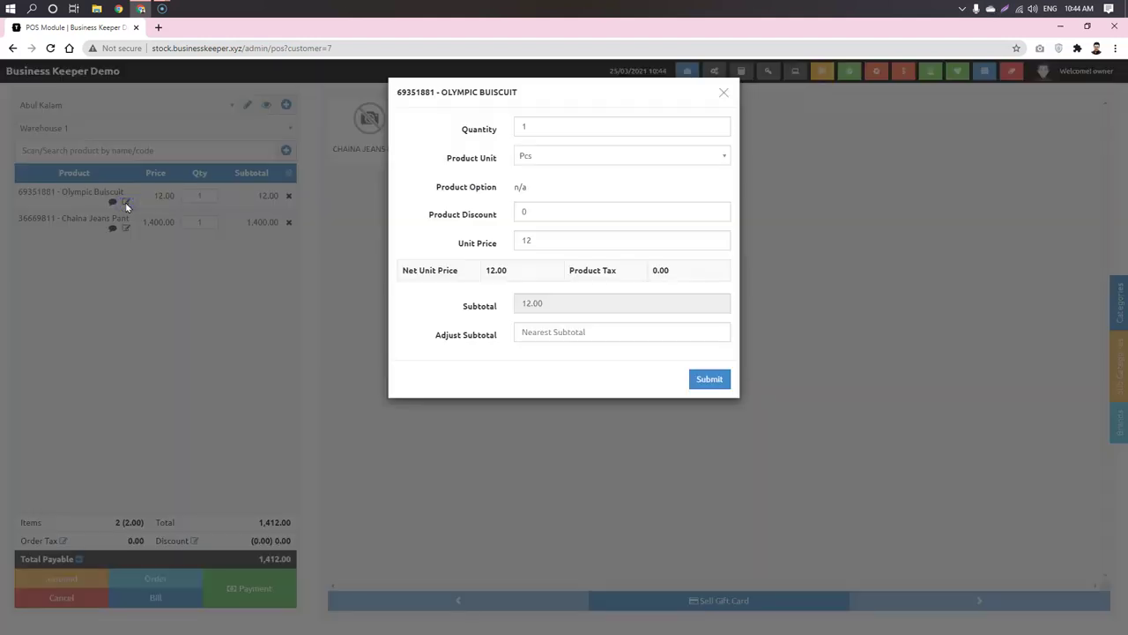
pyautogui.click(552, 212)
pyautogui.write('2')
pyautogui.click(709, 380)
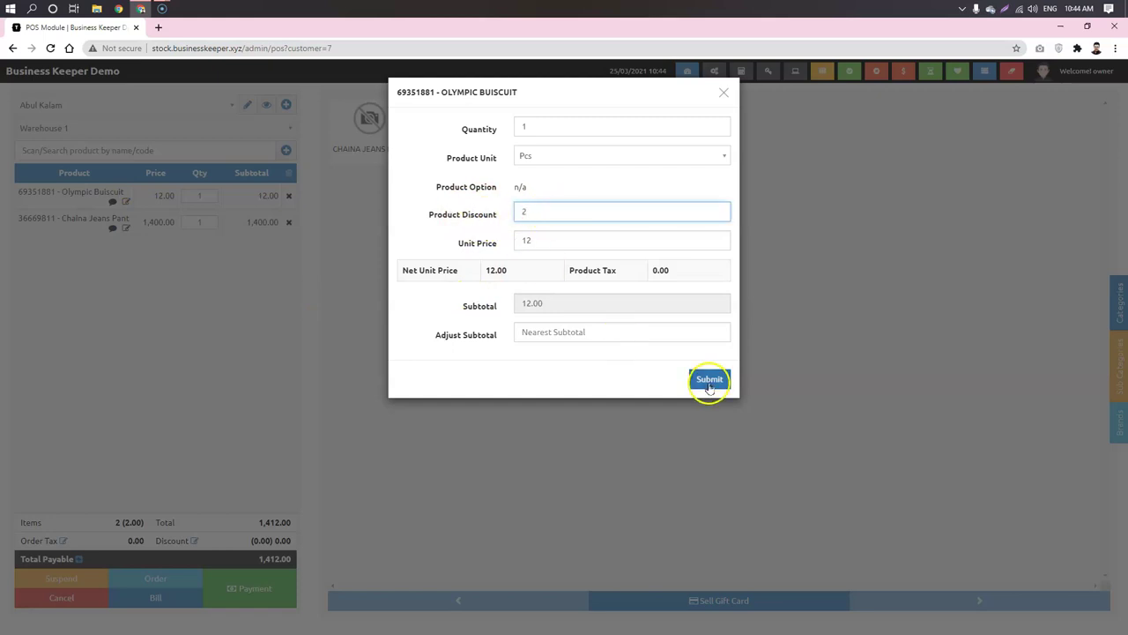
pyautogui.click(161, 195)
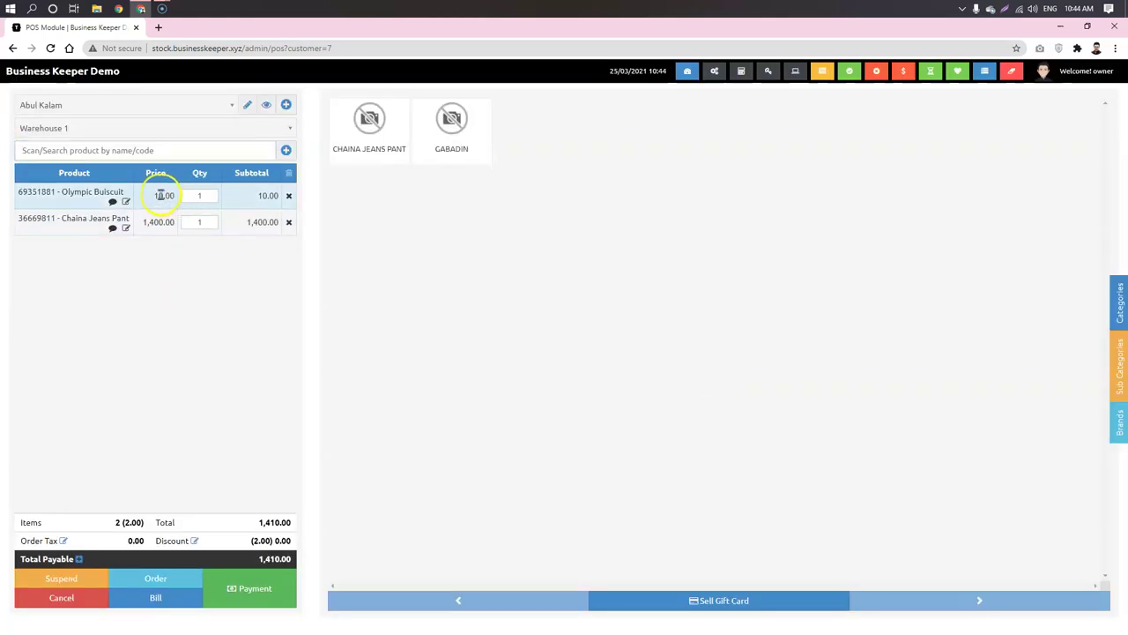
# Step: Set the Olympic Buiscuit quantity to 10
pyautogui.doubleClick(186, 194)
pyautogui.write('000')
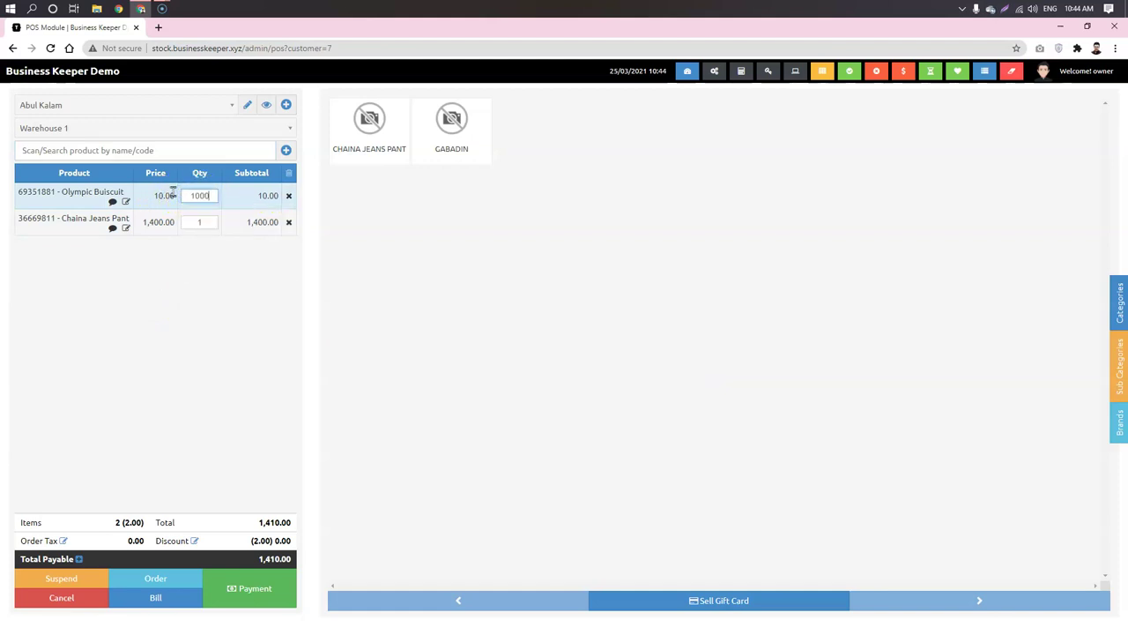
pyautogui.write('0')
pyautogui.click(221, 314)
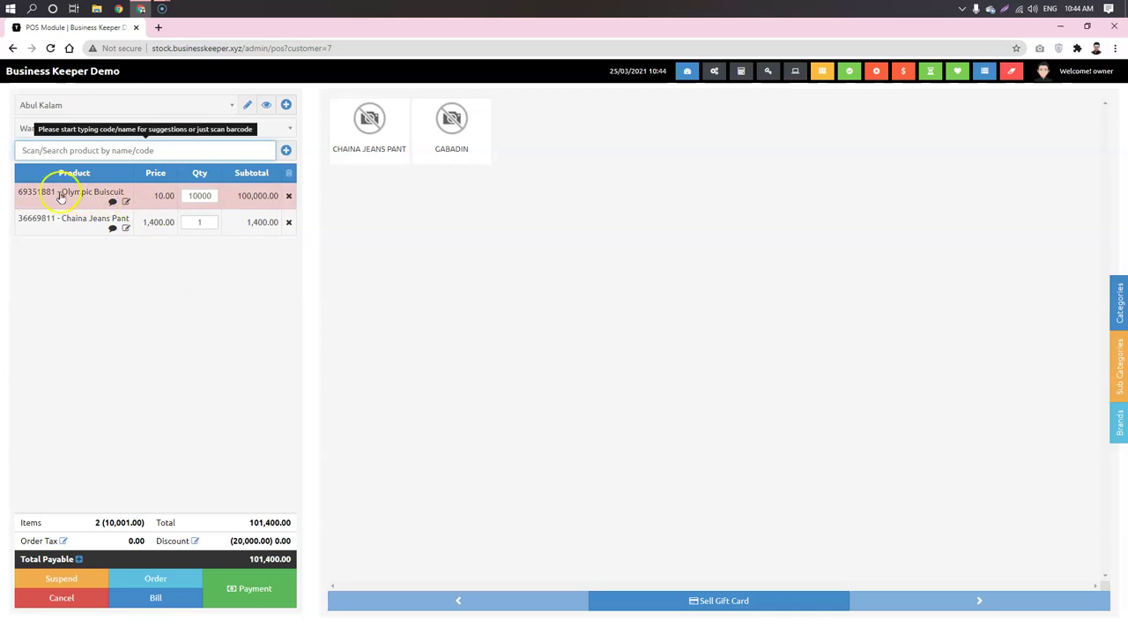
pyautogui.doubleClick(205, 196)
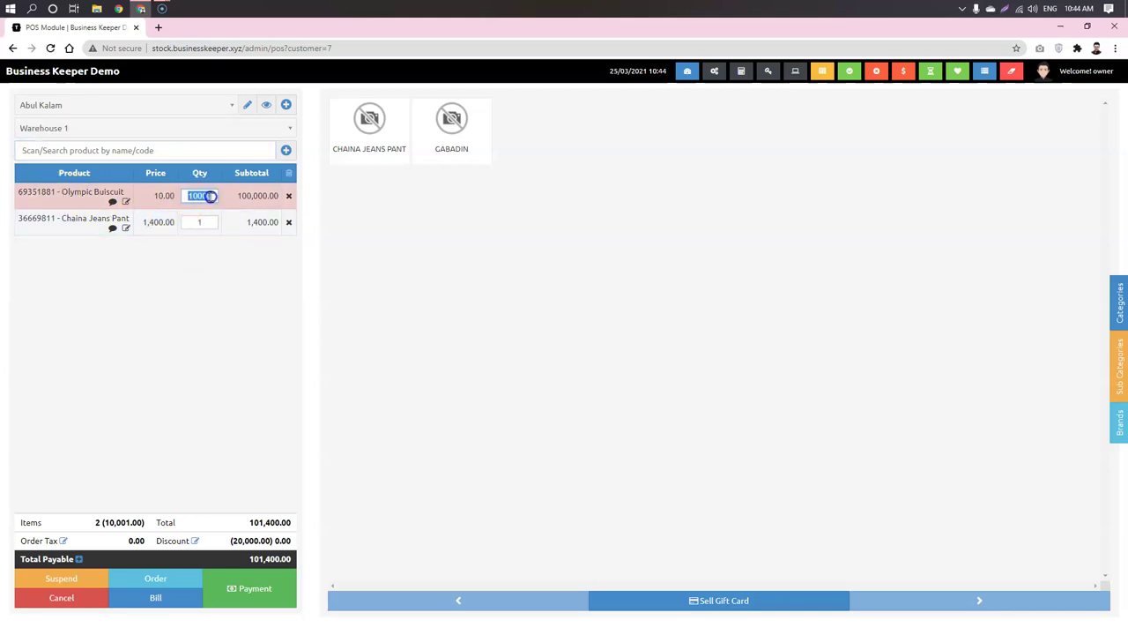
pyautogui.write('10')
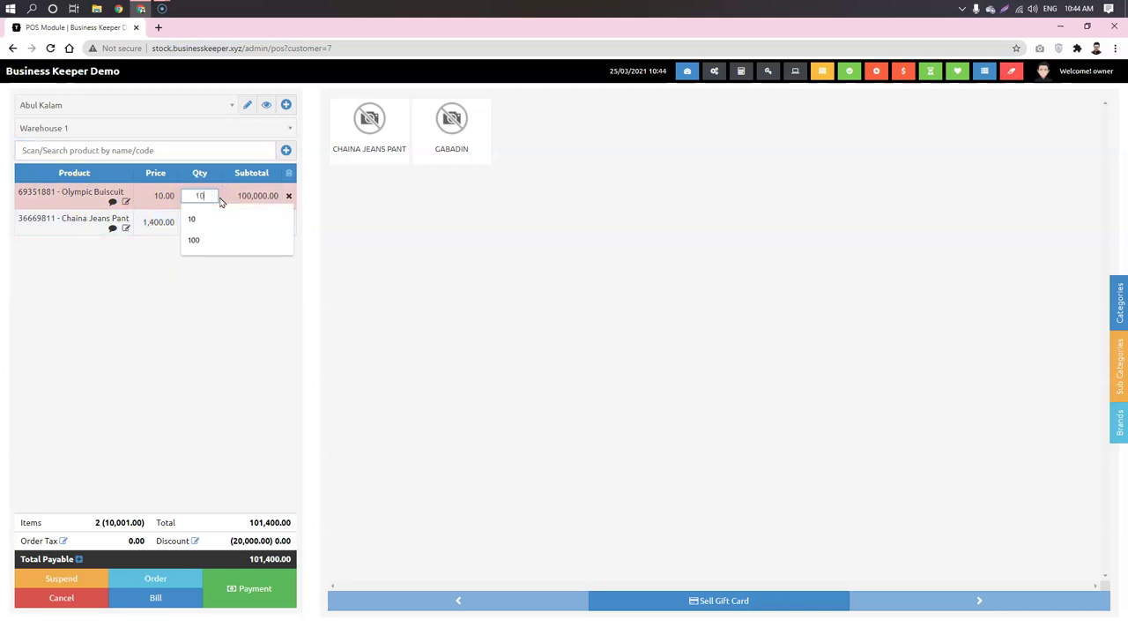
pyautogui.click(179, 287)
pyautogui.click(222, 206)
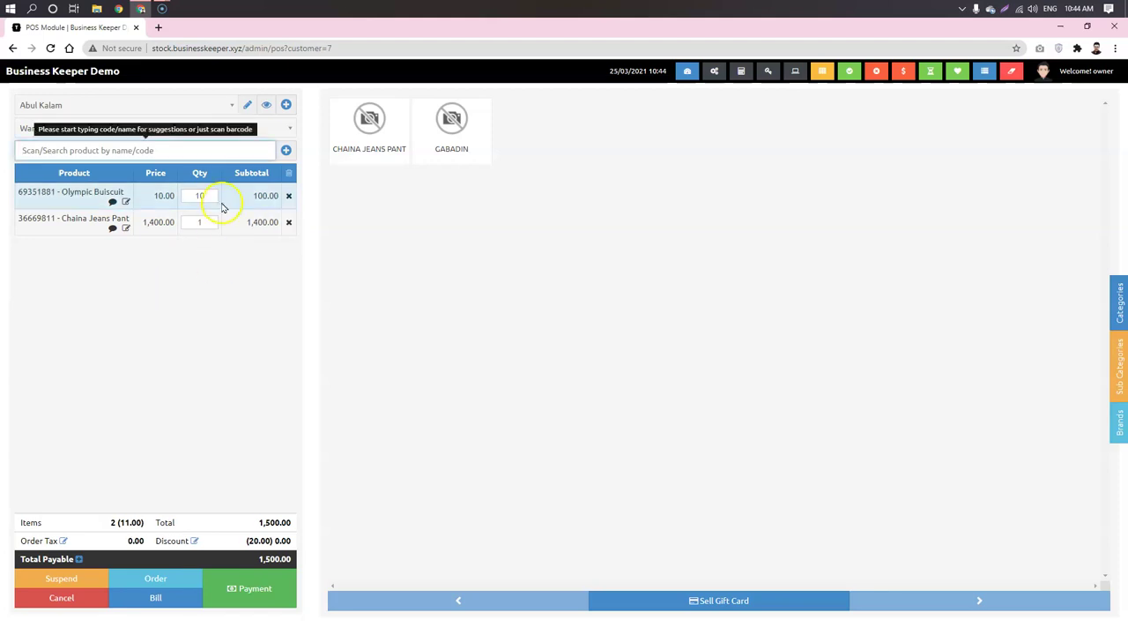
# Step: Change the Chaina Jeans Pant unit price to 1,500
pyautogui.click(127, 228)
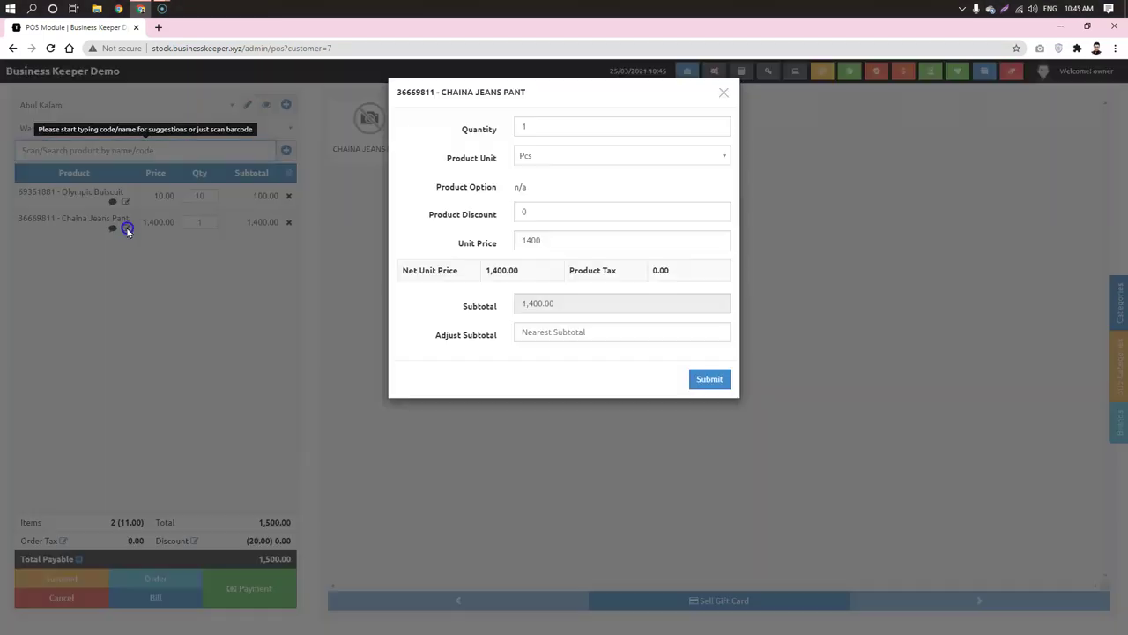
pyautogui.click(528, 240)
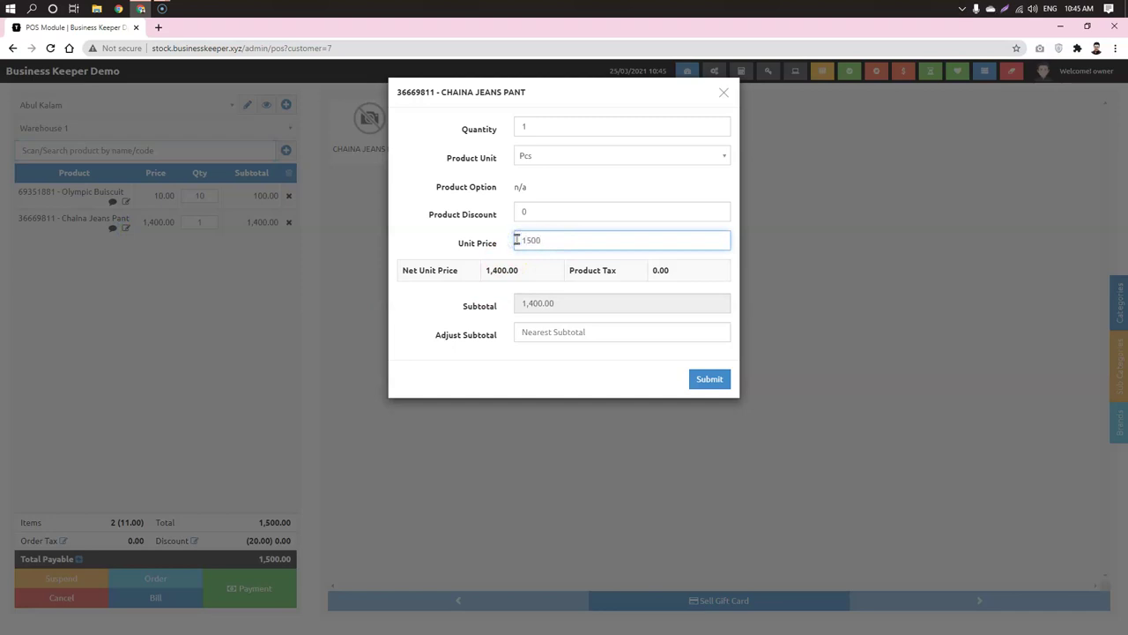
pyautogui.click(709, 379)
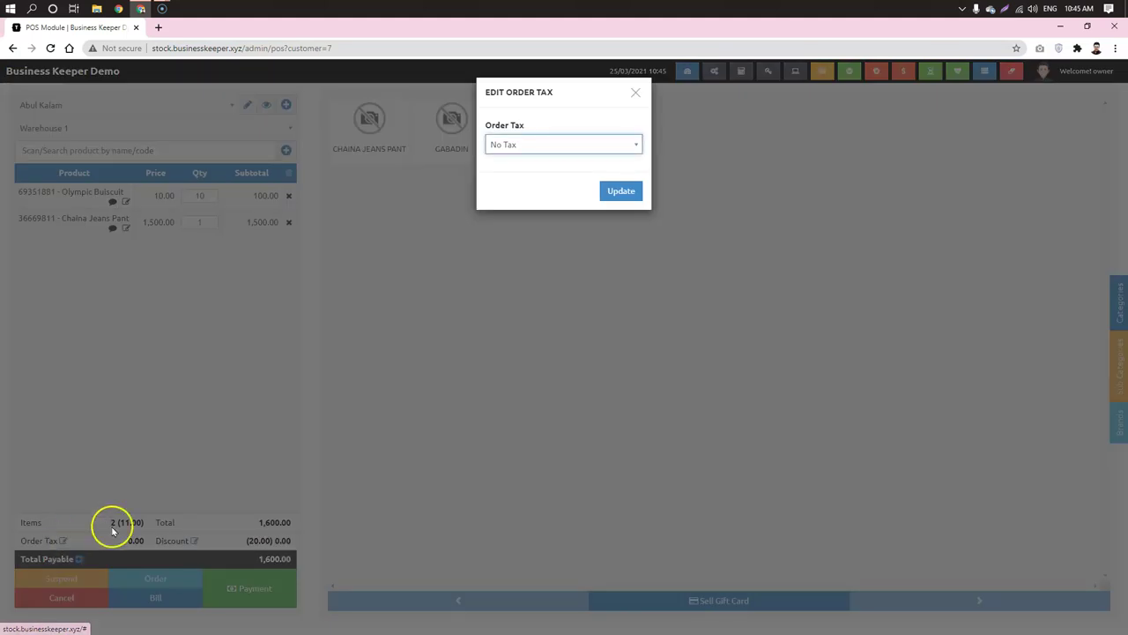
# Step: Try GST @6% as order tax, then switch it back to No Tax
pyautogui.click(617, 143)
pyautogui.click(556, 195)
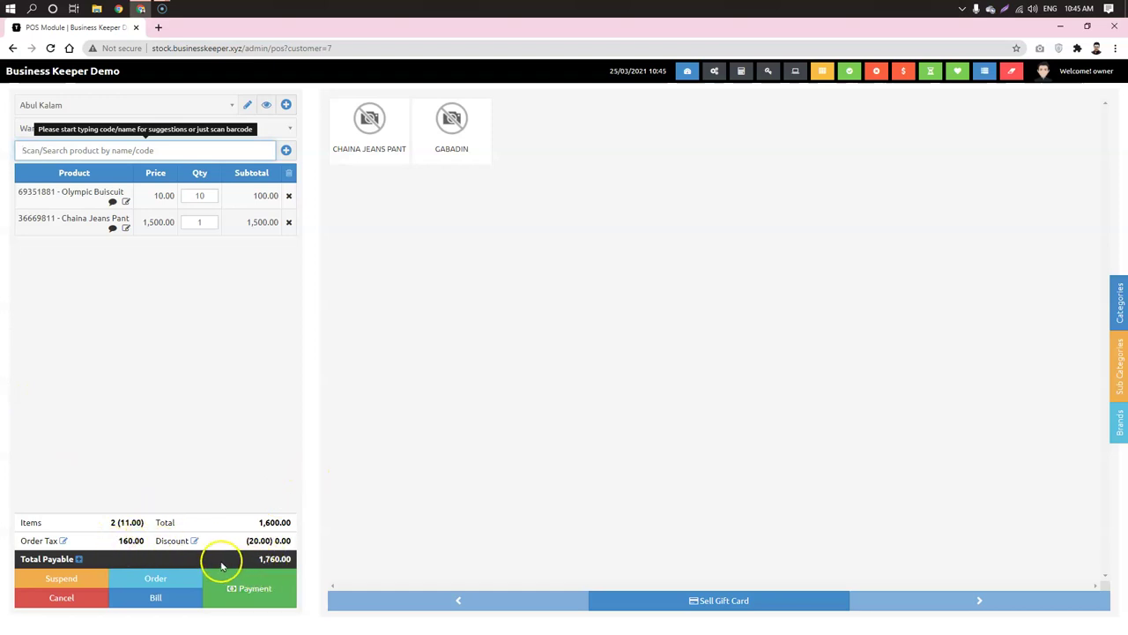
pyautogui.click(62, 541)
pyautogui.click(550, 146)
pyautogui.click(538, 159)
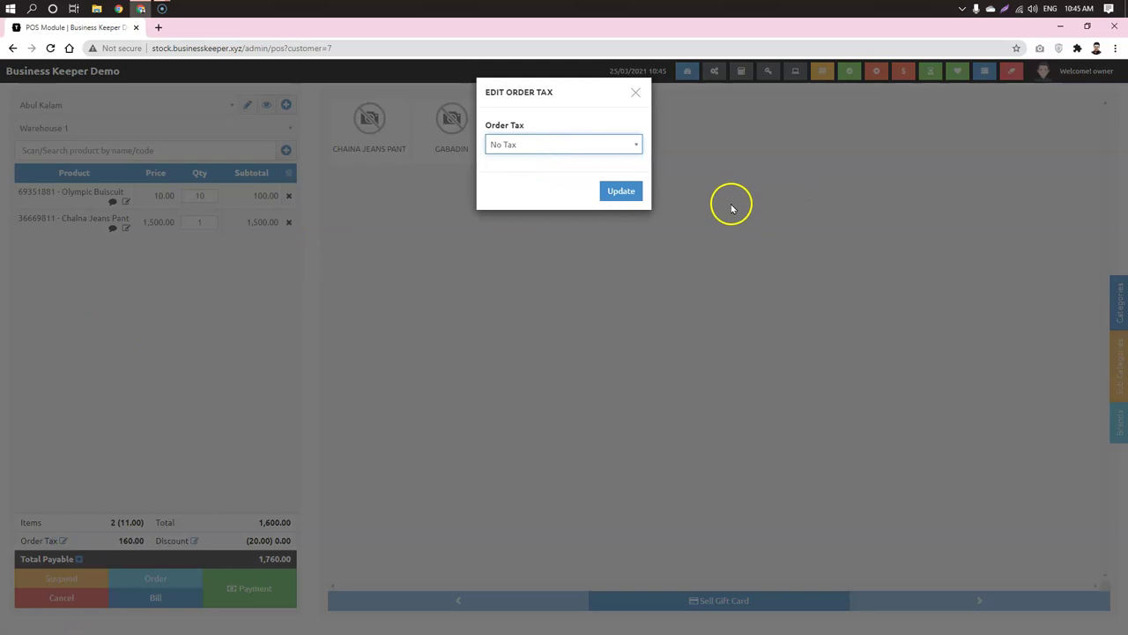
pyautogui.click(621, 191)
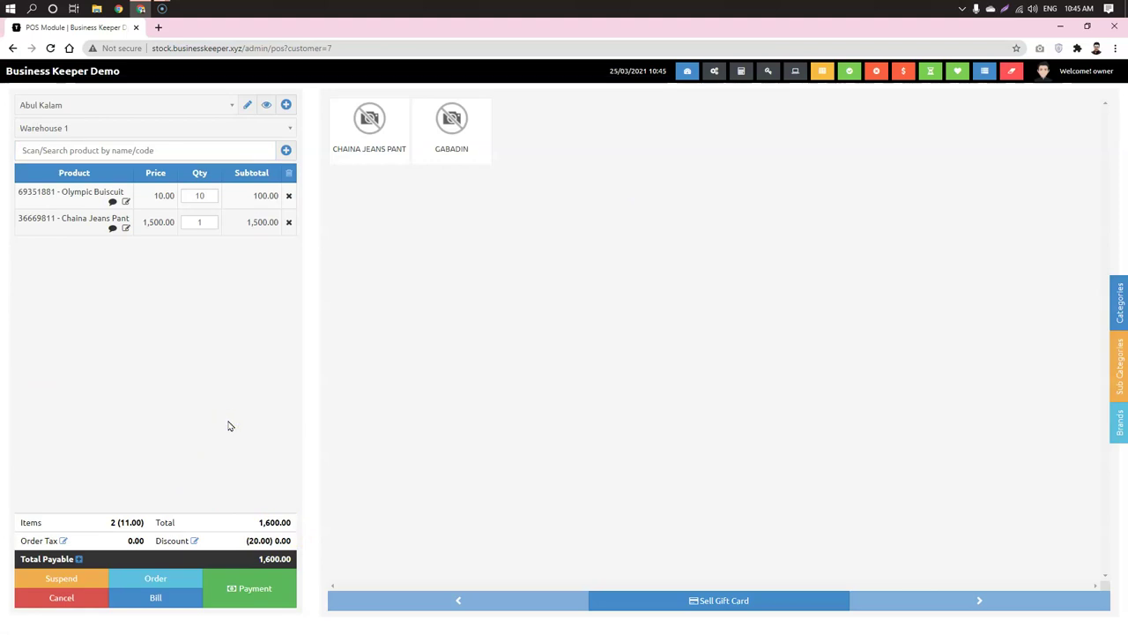
# Step: Apply a 50 order discount
pyautogui.click(193, 541)
pyautogui.doubleClick(526, 151)
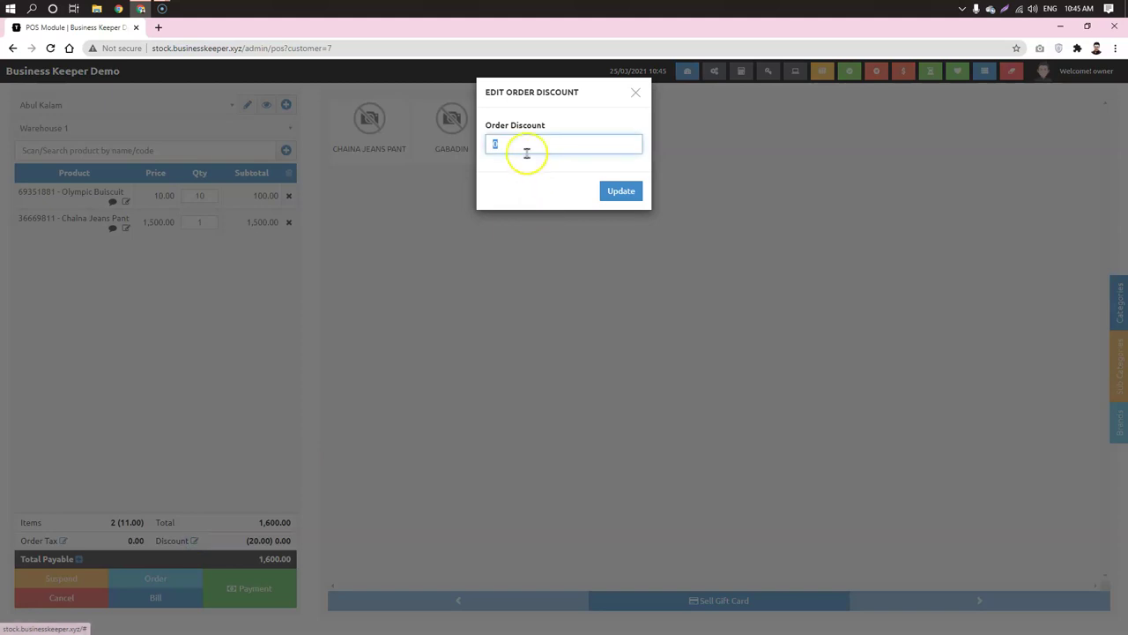
pyautogui.write('50')
pyautogui.click(619, 190)
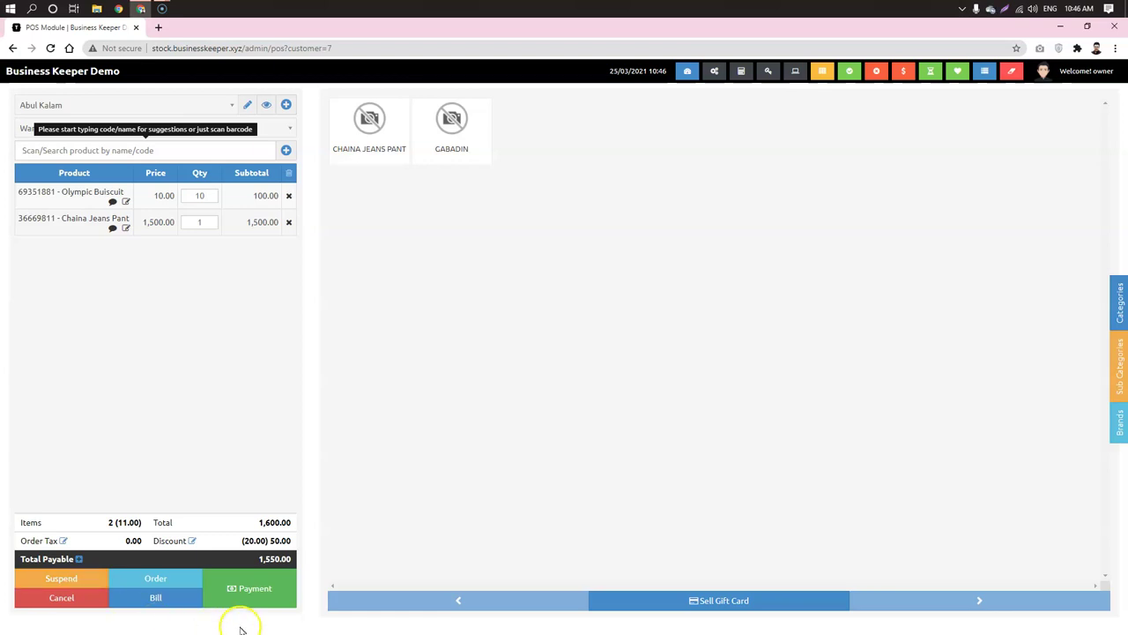
# Step: Pay 2,000 in cash against the 1,550 total and submit the sale, leaving 450 change
pyautogui.click(261, 593)
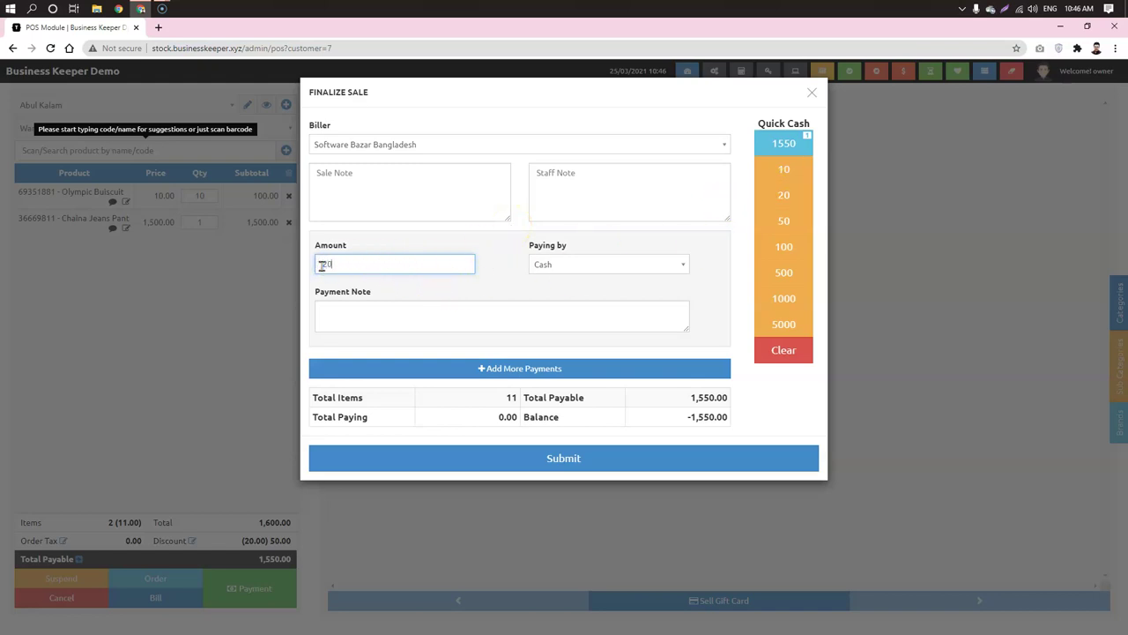
pyautogui.click(489, 292)
pyautogui.moveTo(697, 417); pyautogui.dragTo(712, 417)
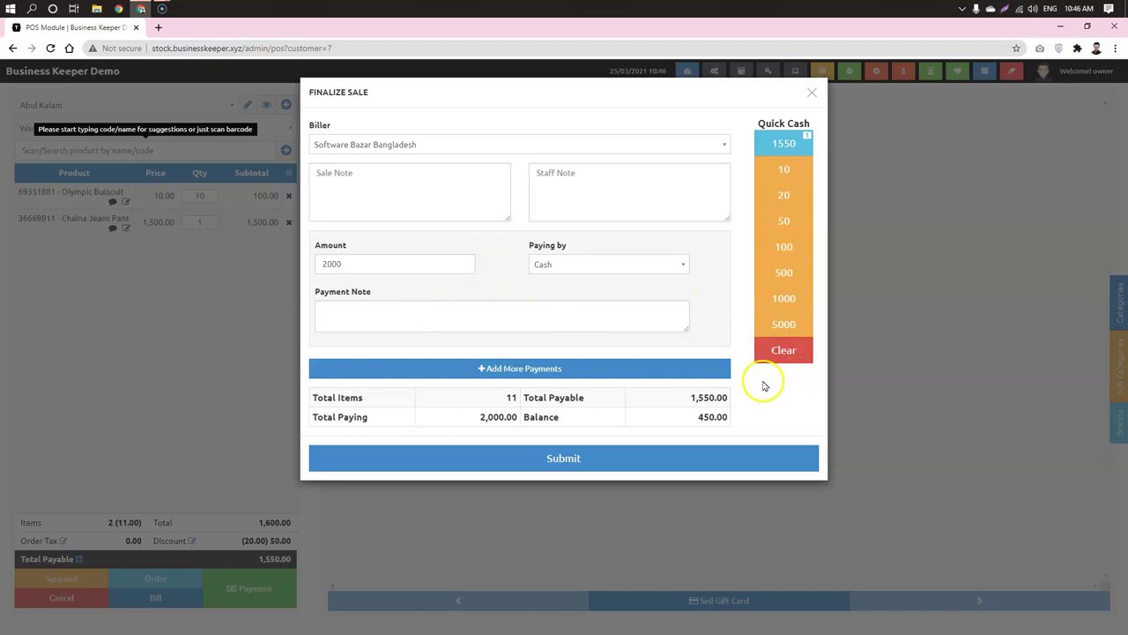
pyautogui.click(578, 459)
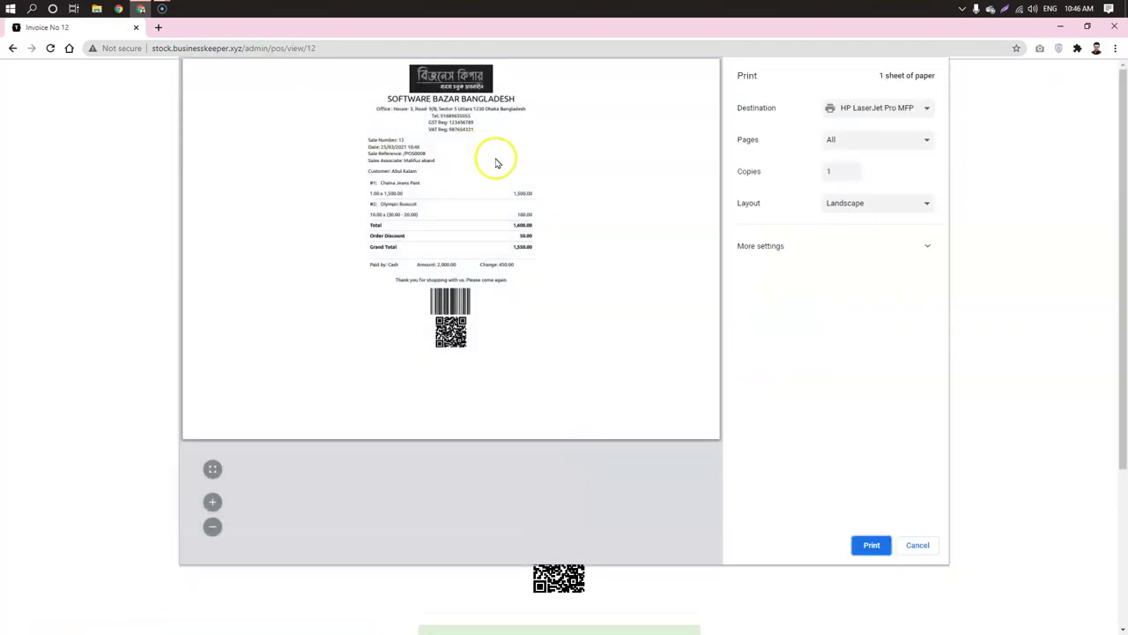
# Step: Dismiss the print dialog and review the invoice header: shop name, address, sale number, date, customer
pyautogui.click(918, 546)
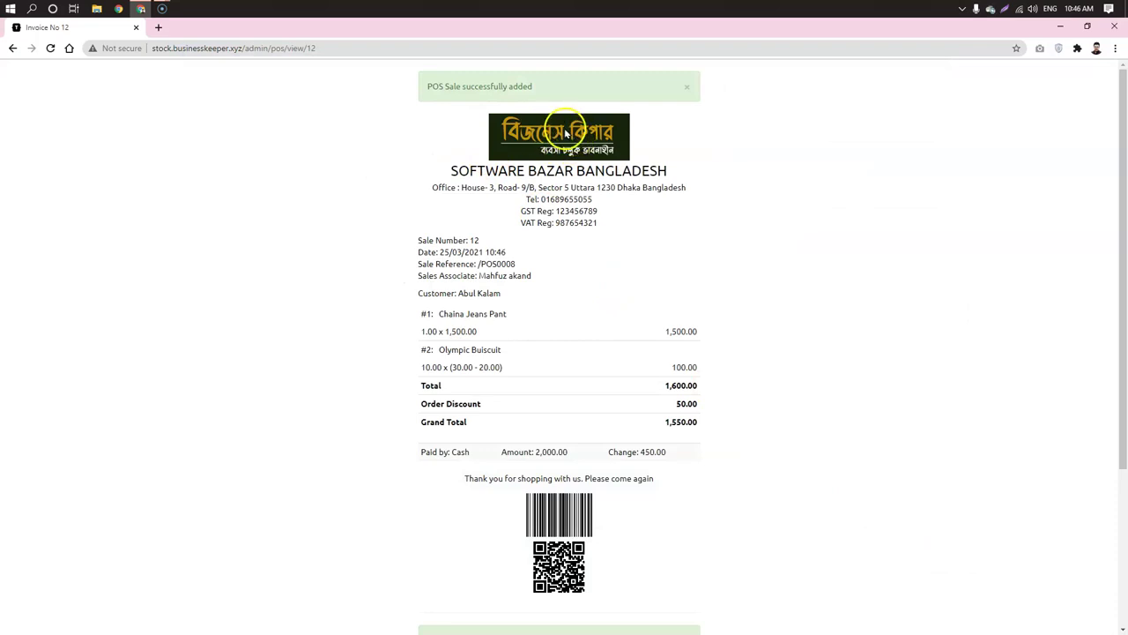
pyautogui.moveTo(447, 169); pyautogui.dragTo(731, 169)
pyautogui.moveTo(415, 189); pyautogui.dragTo(675, 188)
pyautogui.click(755, 191)
pyautogui.moveTo(417, 240); pyautogui.dragTo(484, 252)
pyautogui.click(499, 247)
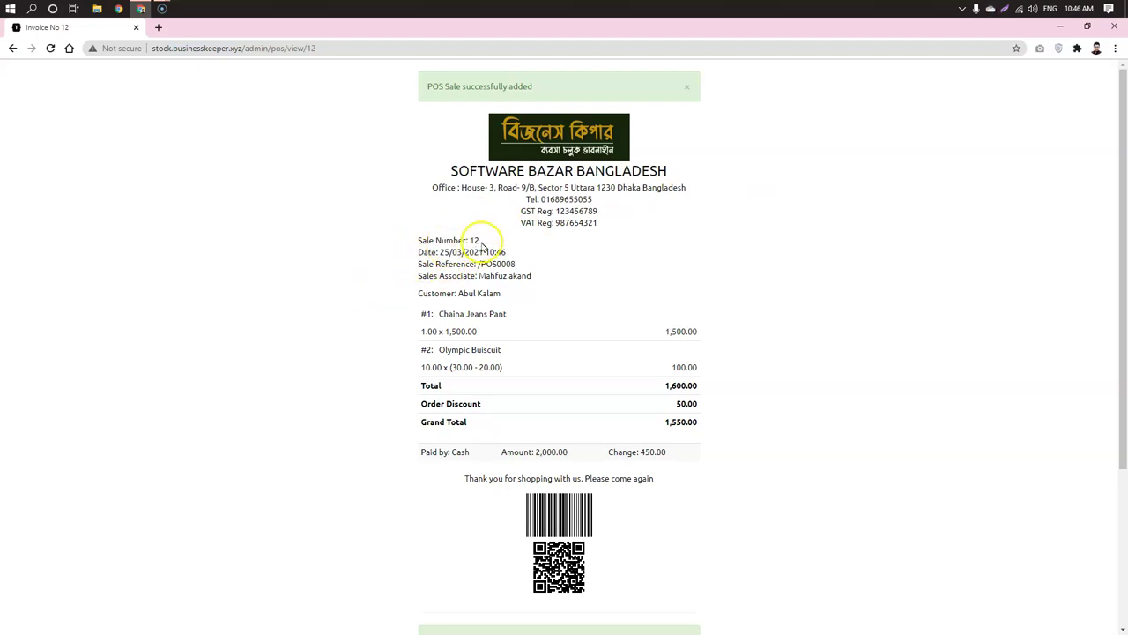
pyautogui.click(614, 313)
pyautogui.moveTo(414, 256); pyautogui.dragTo(538, 264)
pyautogui.click(540, 262)
pyautogui.click(539, 276)
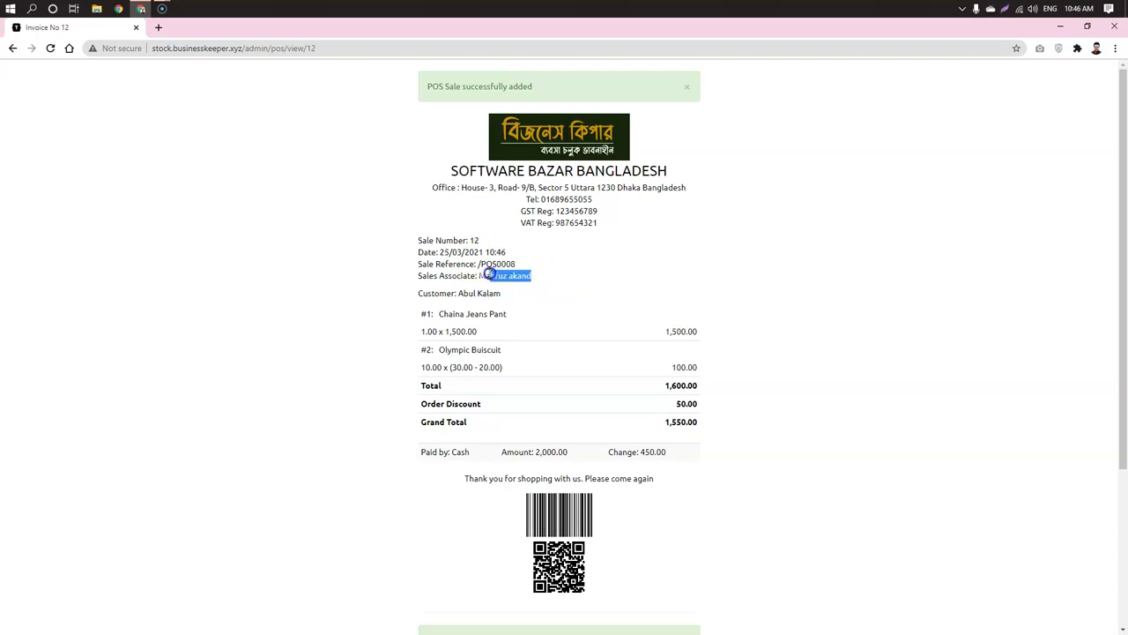
pyautogui.click(396, 295)
pyautogui.moveTo(521, 291); pyautogui.dragTo(454, 293)
pyautogui.click(349, 308)
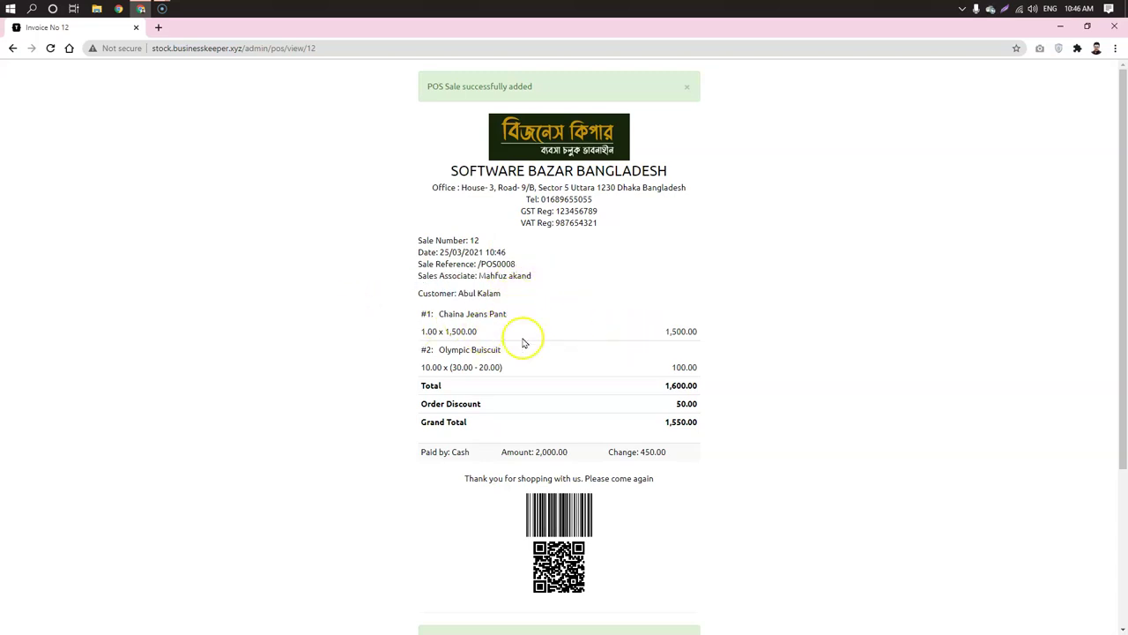
# Step: Check the invoice amounts: the 1,500.00 line, the Total, and the 1,550.00 grand total
pyautogui.click(670, 329)
pyautogui.click(703, 369)
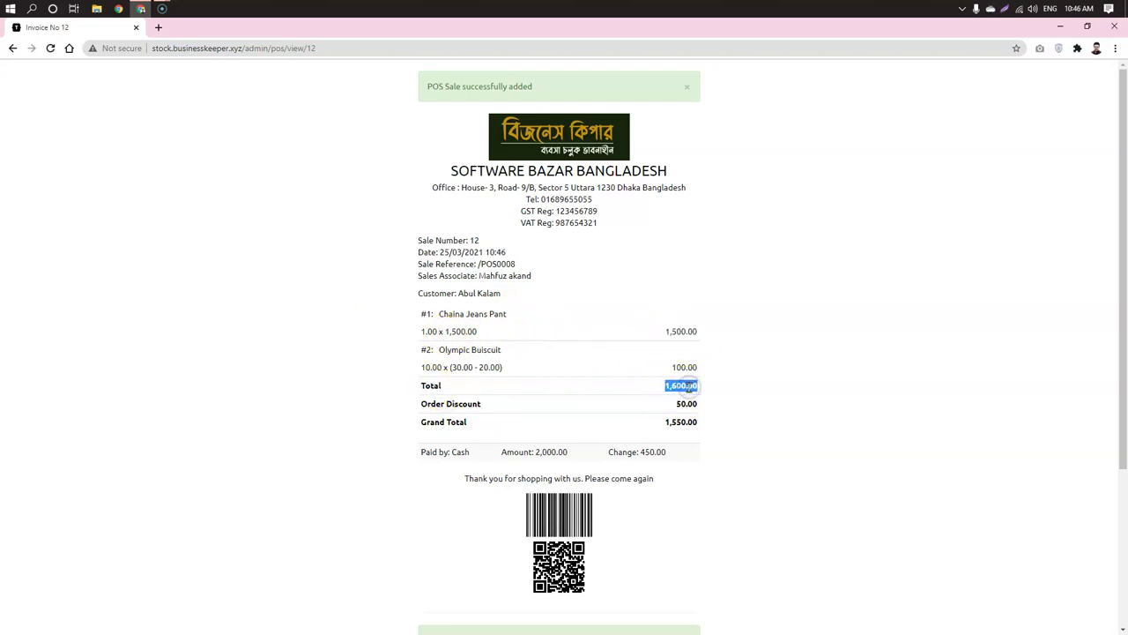
pyautogui.click(686, 406)
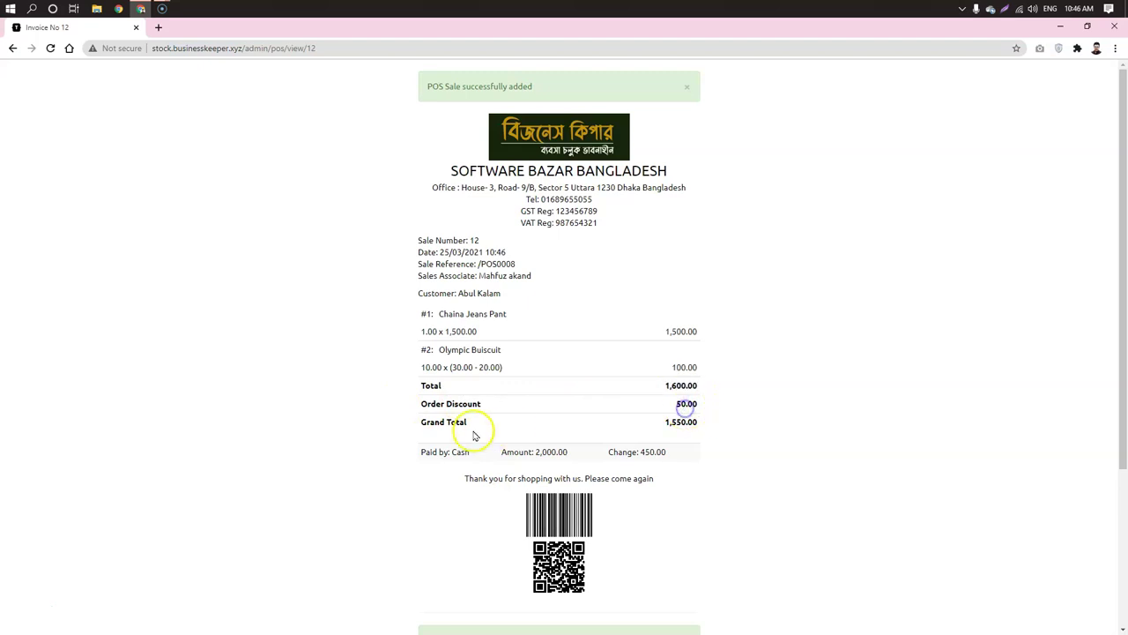
pyautogui.doubleClick(686, 422)
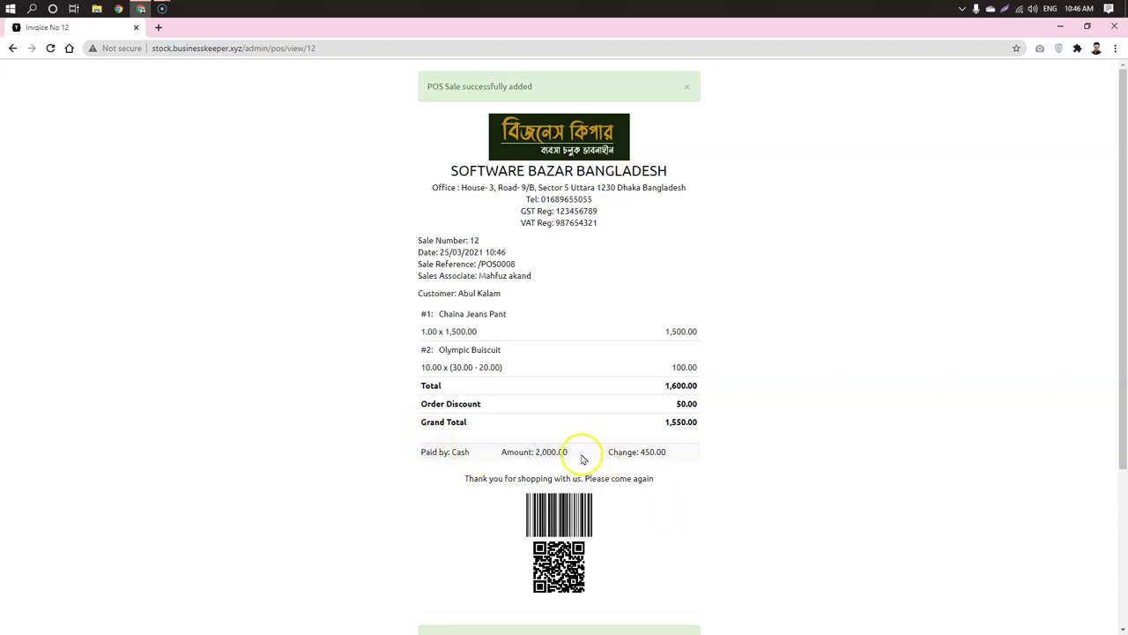
pyautogui.click(682, 463)
pyautogui.click(631, 460)
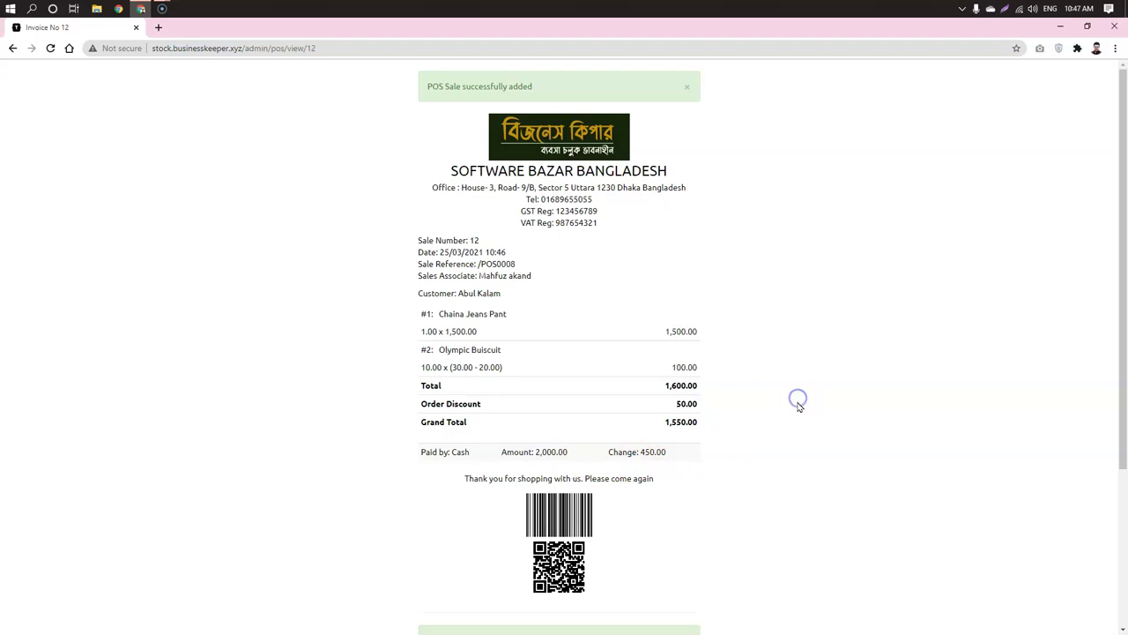
# Step: Preview the receipt in Portrait layout, cancel printing, and go back to the POS
pyautogui.scroll(-2, 227, 391)
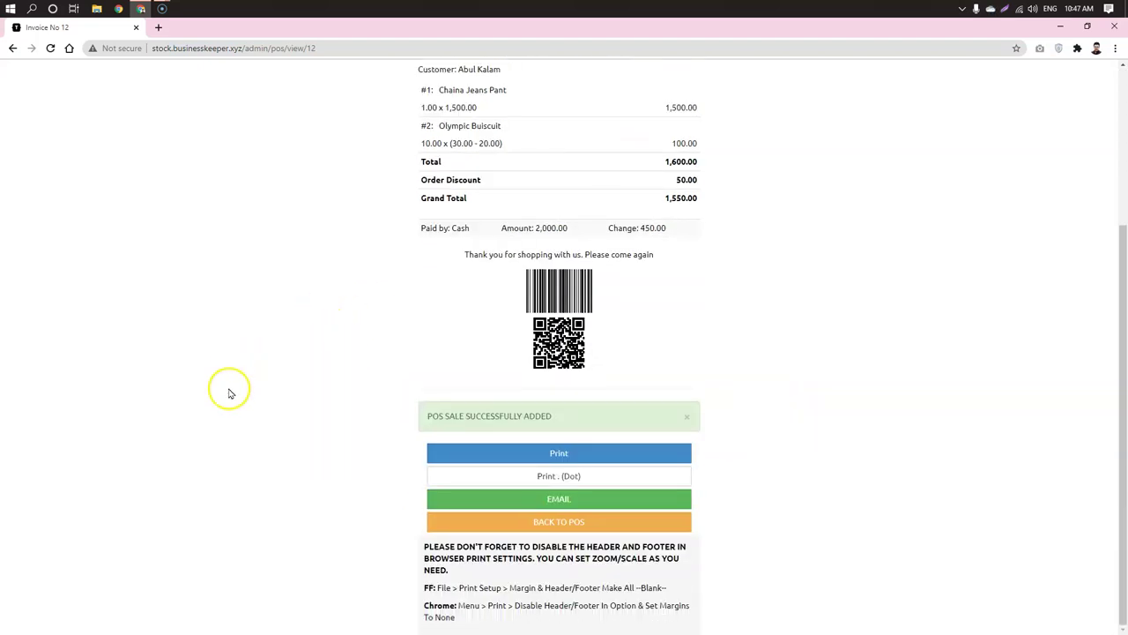
pyautogui.click(587, 454)
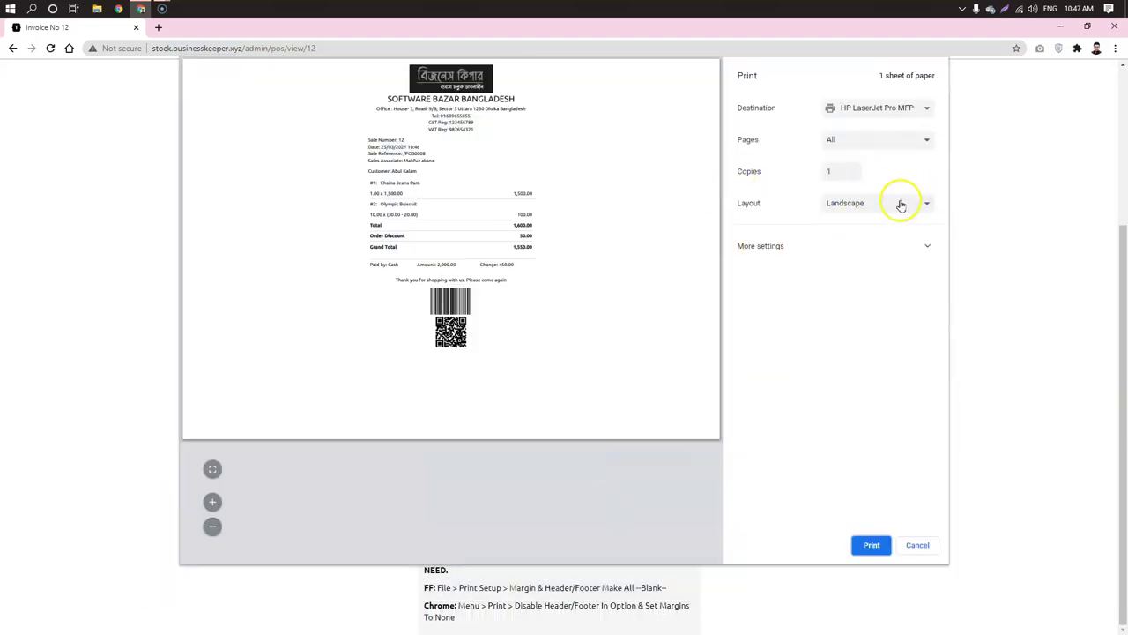
pyautogui.click(917, 208)
pyautogui.click(881, 218)
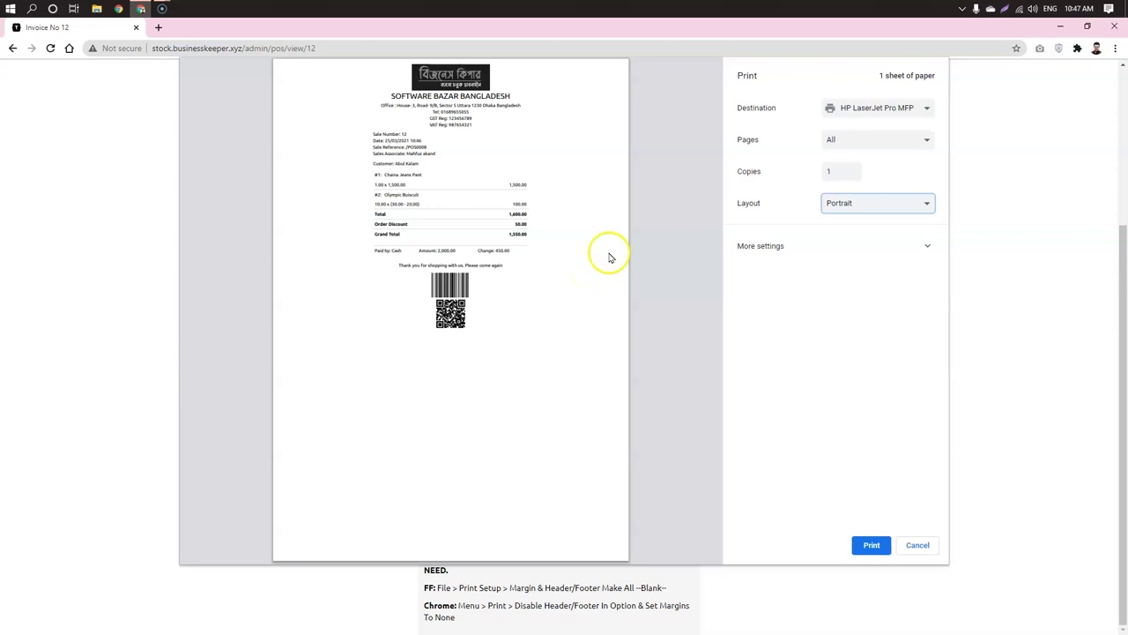
pyautogui.click(918, 547)
pyautogui.click(620, 523)
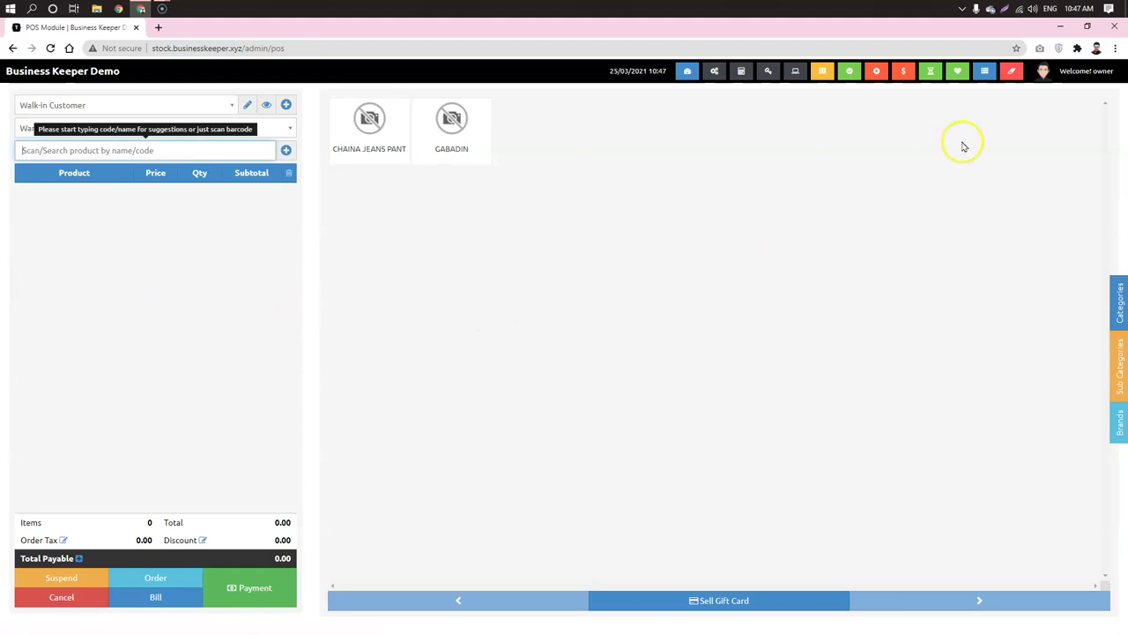
# Step: Add Olympic Buiscuit to the cart and set its quantity to 10
pyautogui.click(126, 150)
pyautogui.write('ol')
pyautogui.click(177, 182)
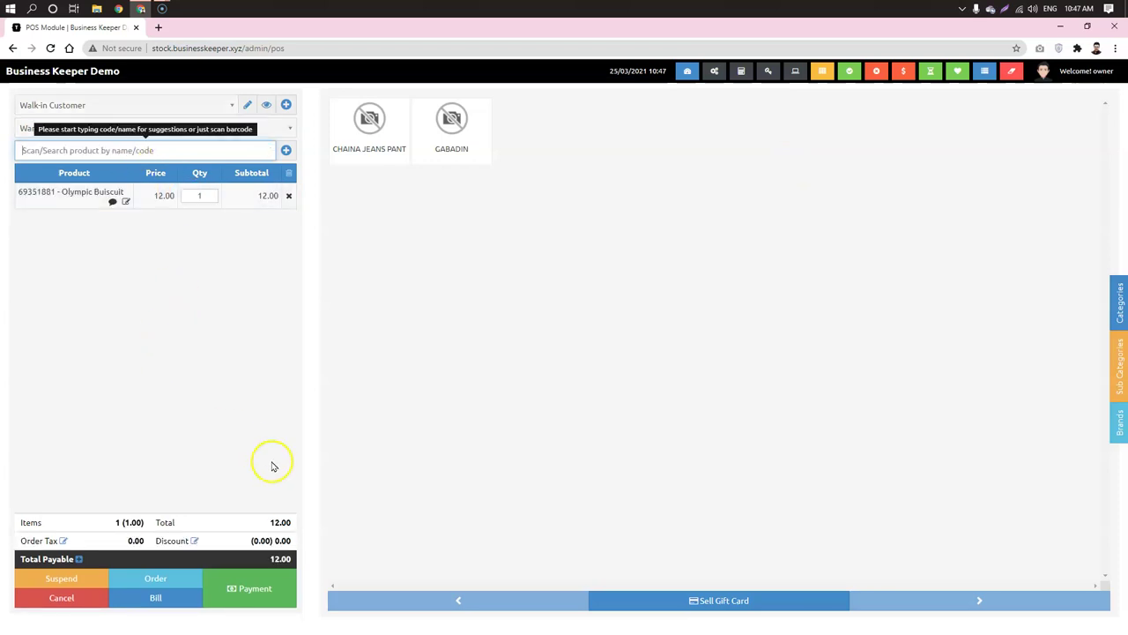
pyautogui.click(201, 195)
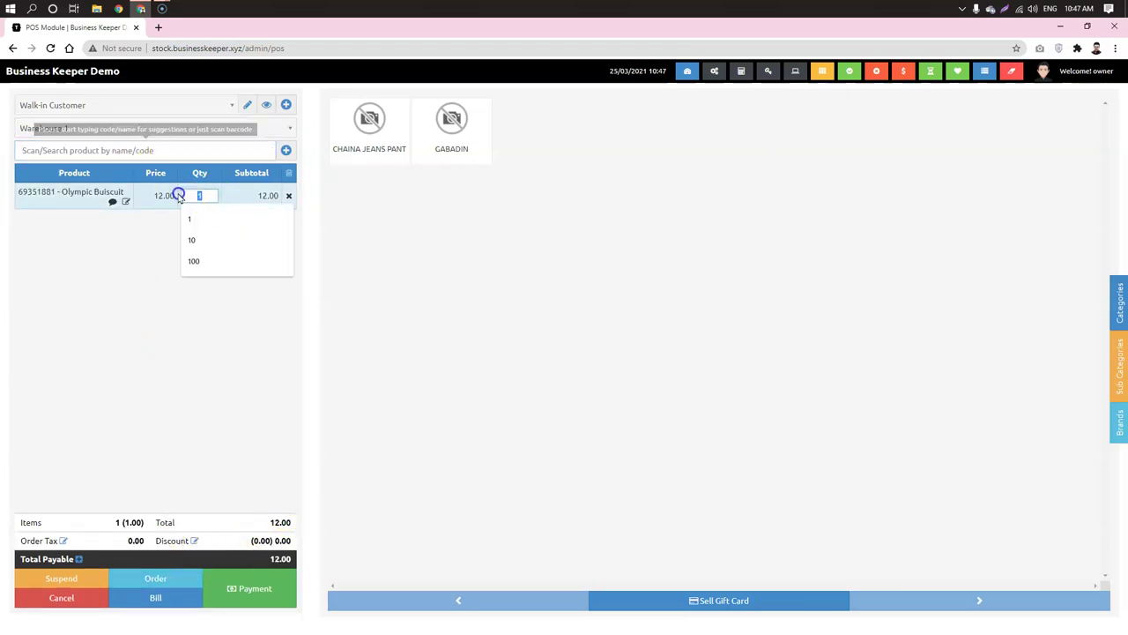
pyautogui.write('000')
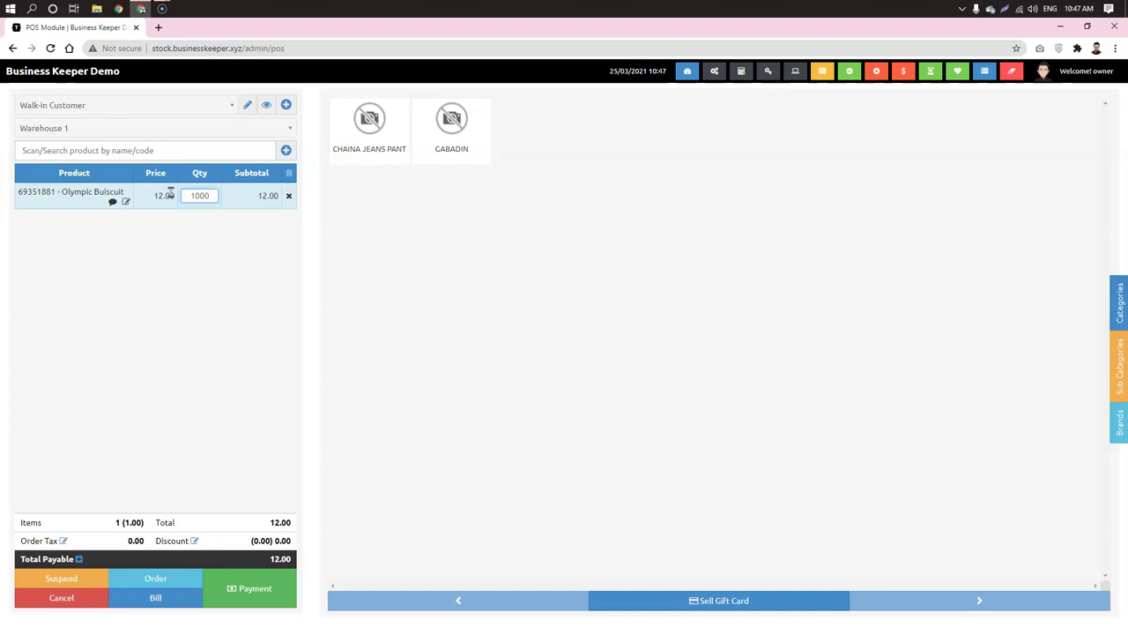
pyautogui.press('BackSpace')
pyautogui.click(219, 332)
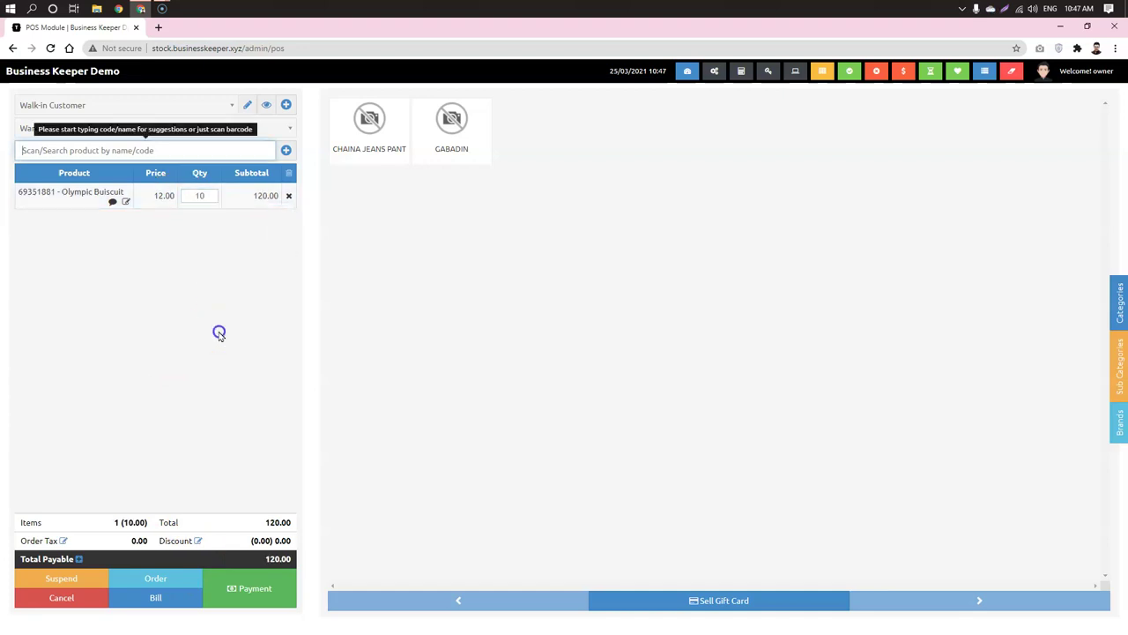
# Step: Finalize the 120.00 cash sale as invoice 13, skipping the printout
pyautogui.click(254, 588)
pyautogui.click(705, 456)
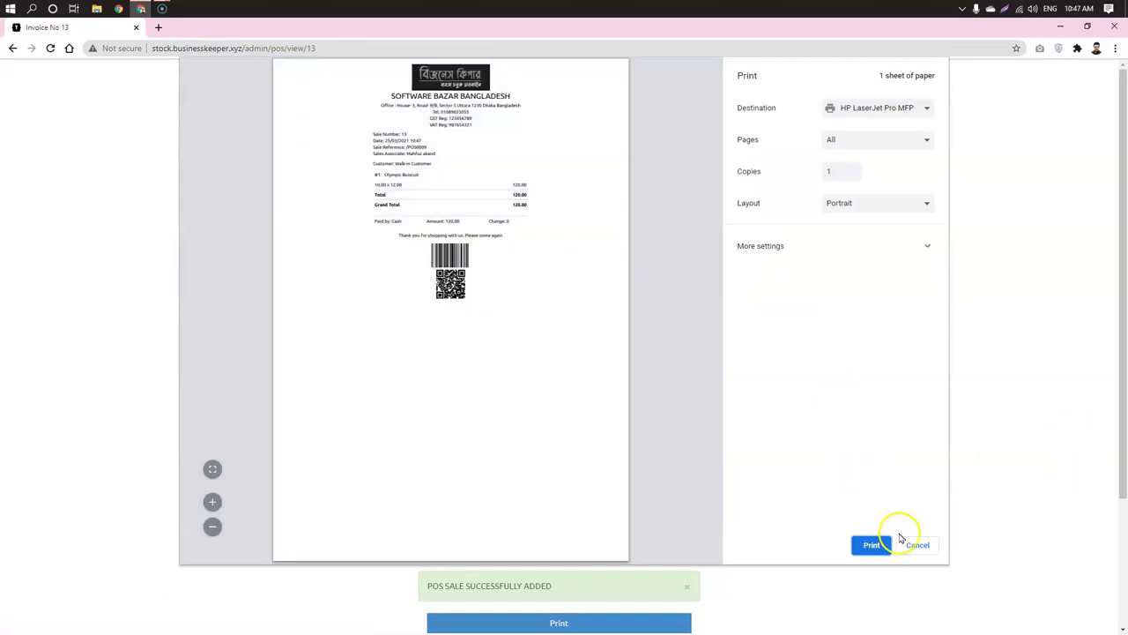
pyautogui.click(919, 546)
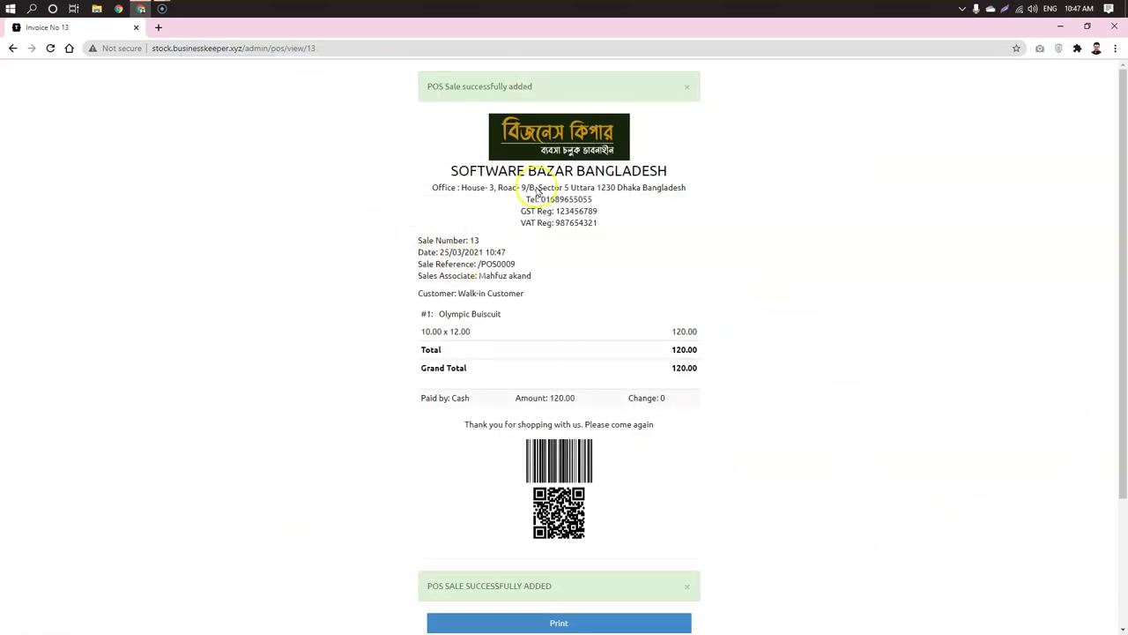
pyautogui.scroll(-1, 328, 285)
pyautogui.scroll(-2, 328, 285)
# Step: Go from the POS screen to the admin dashboard and open the Add Sale form
pyautogui.click(608, 522)
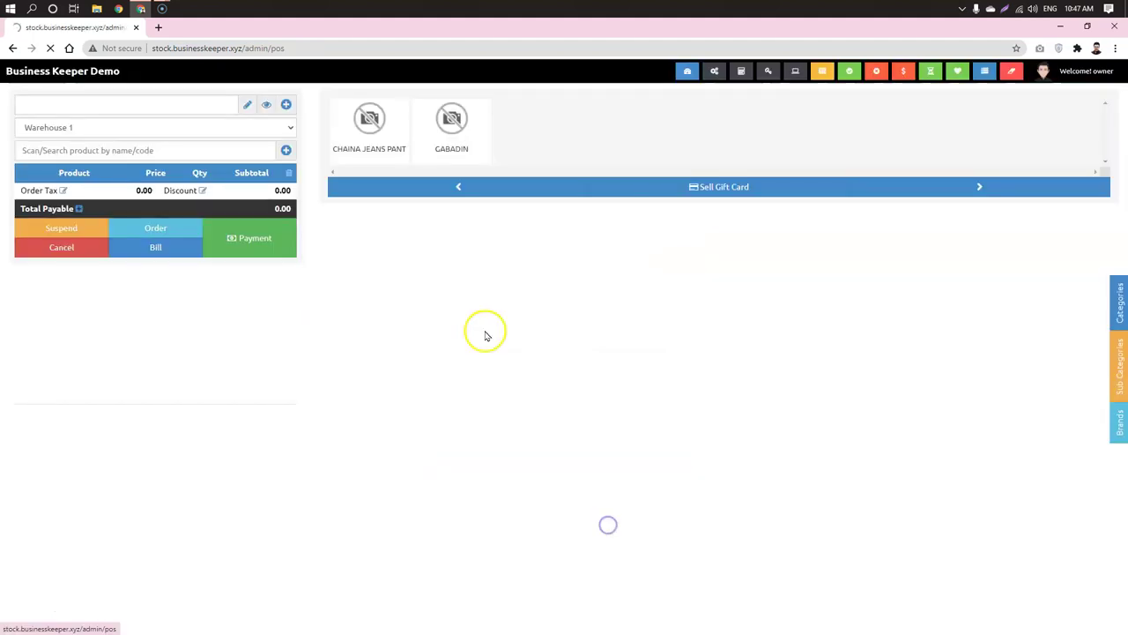
pyautogui.click(688, 72)
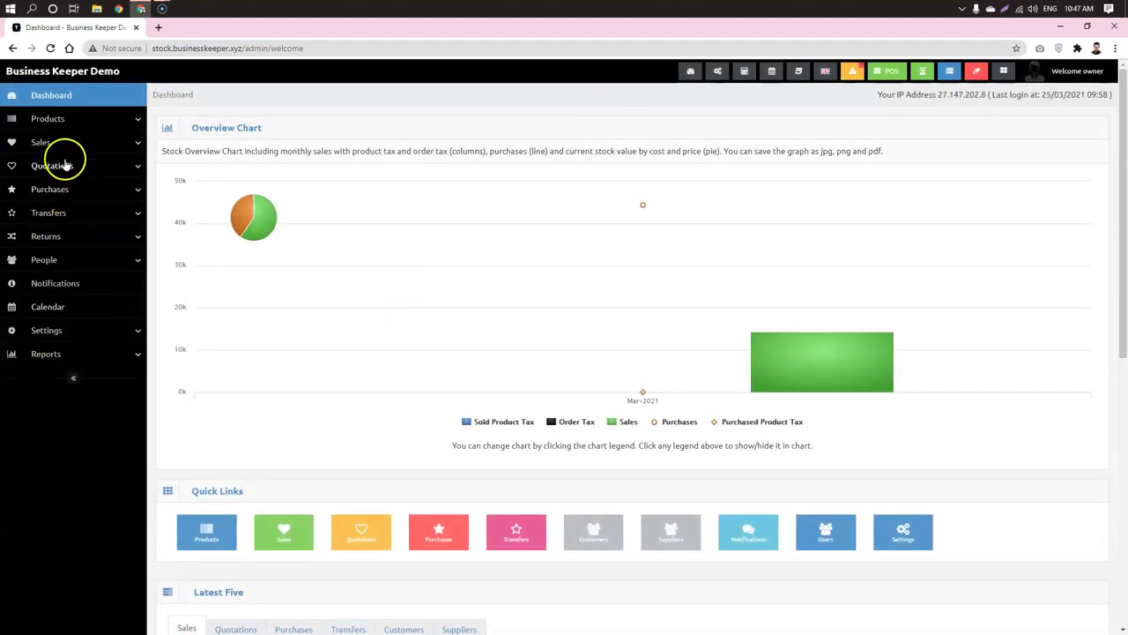
pyautogui.click(63, 142)
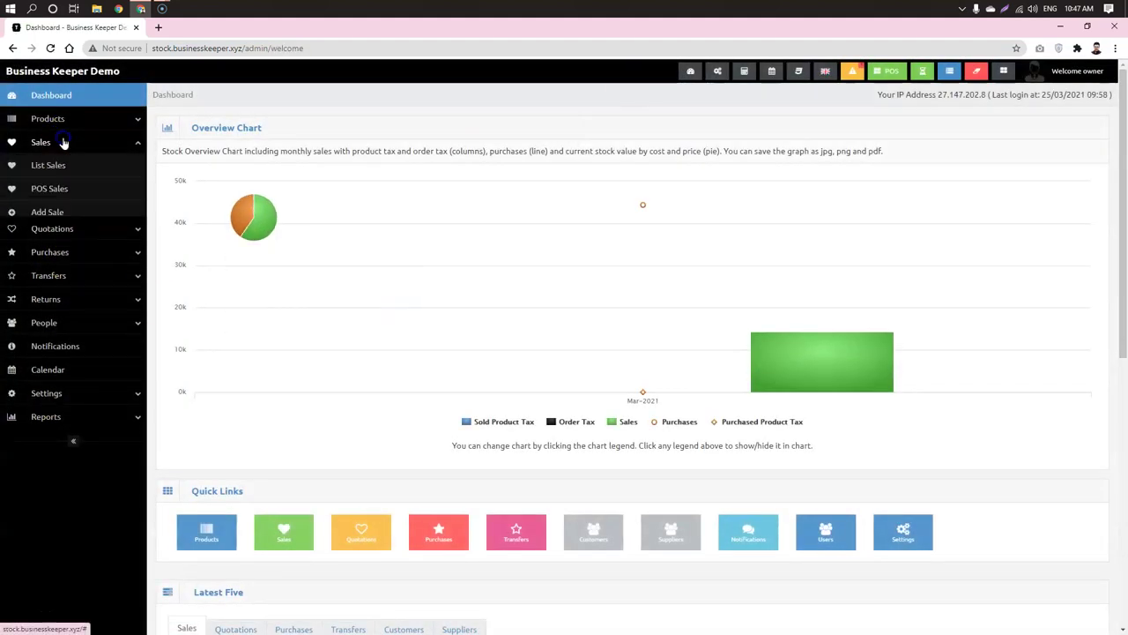
pyautogui.click(53, 217)
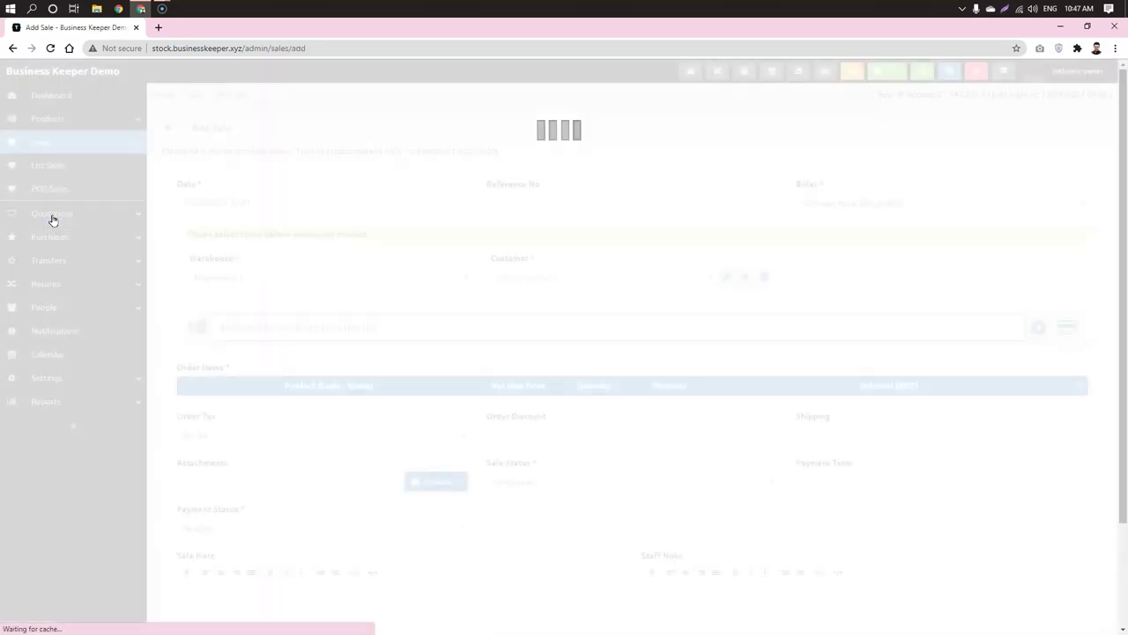
# Step: Choose Walk-in Customer and add Chaina Jeans Pant and Olympic Buiscuit to the sale
pyautogui.click(778, 126)
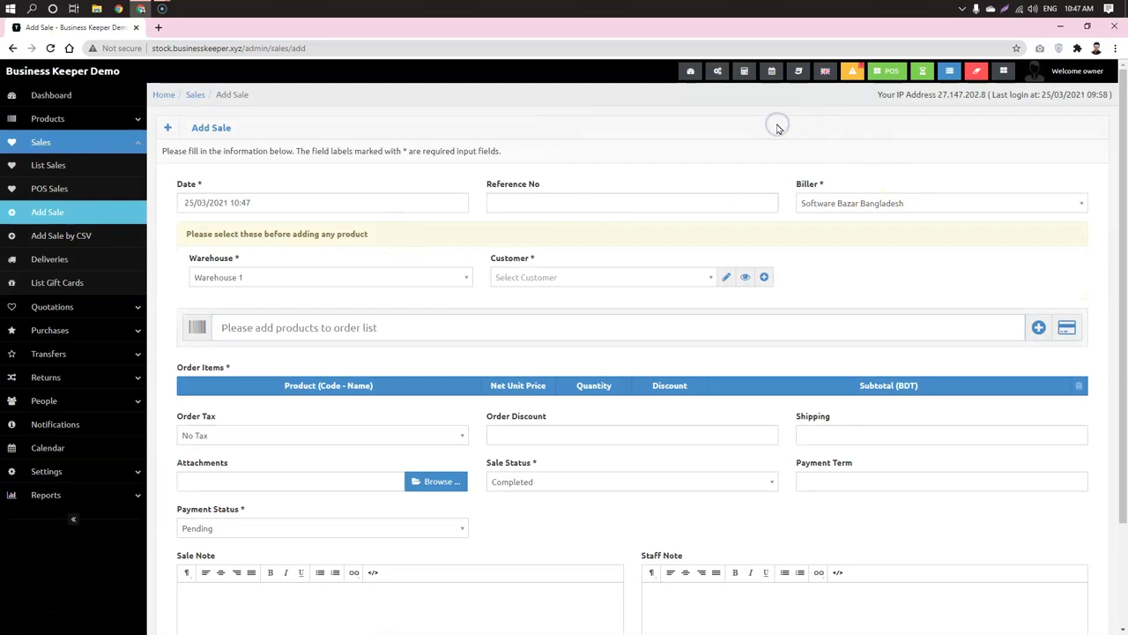
pyautogui.click(636, 276)
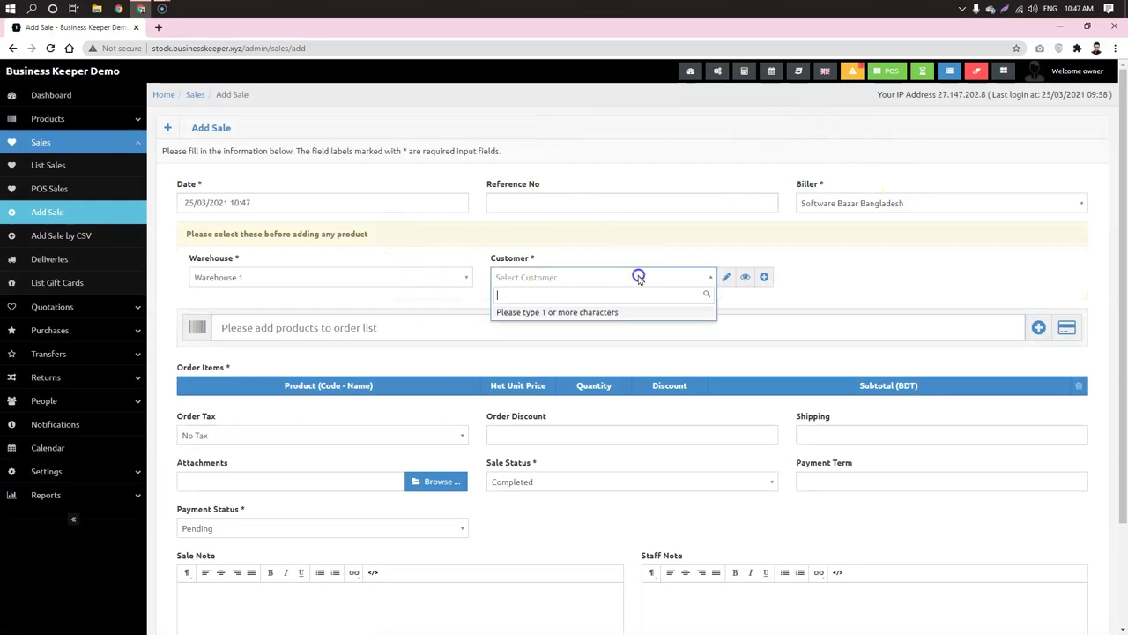
pyautogui.write('wa')
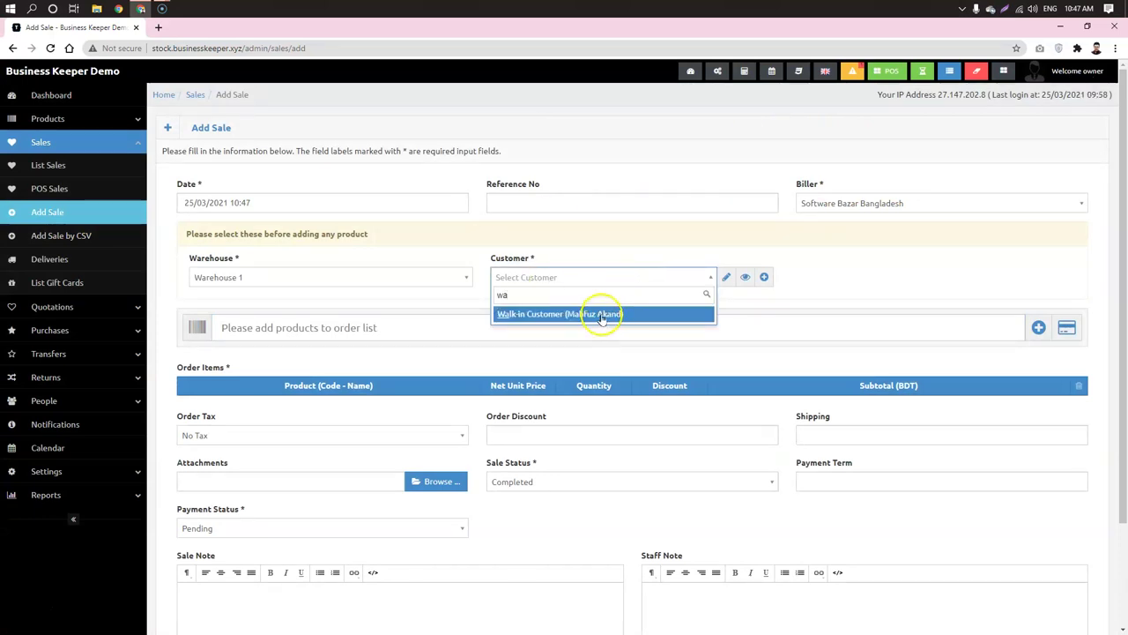
pyautogui.click(602, 313)
pyautogui.click(486, 321)
pyautogui.write('ol')
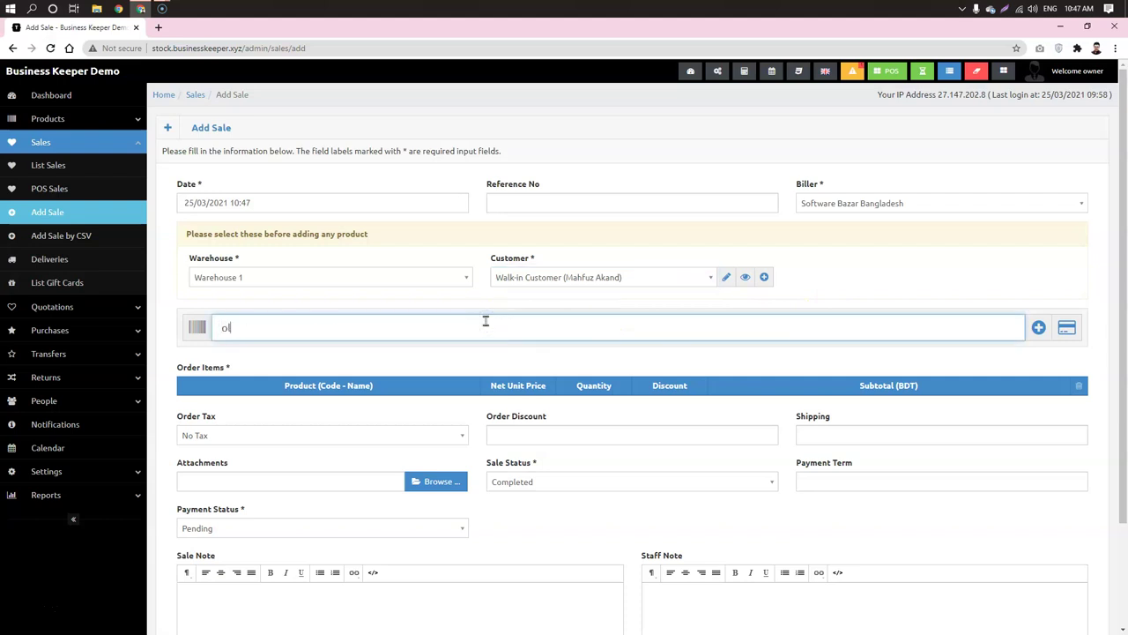
pyautogui.write('je')
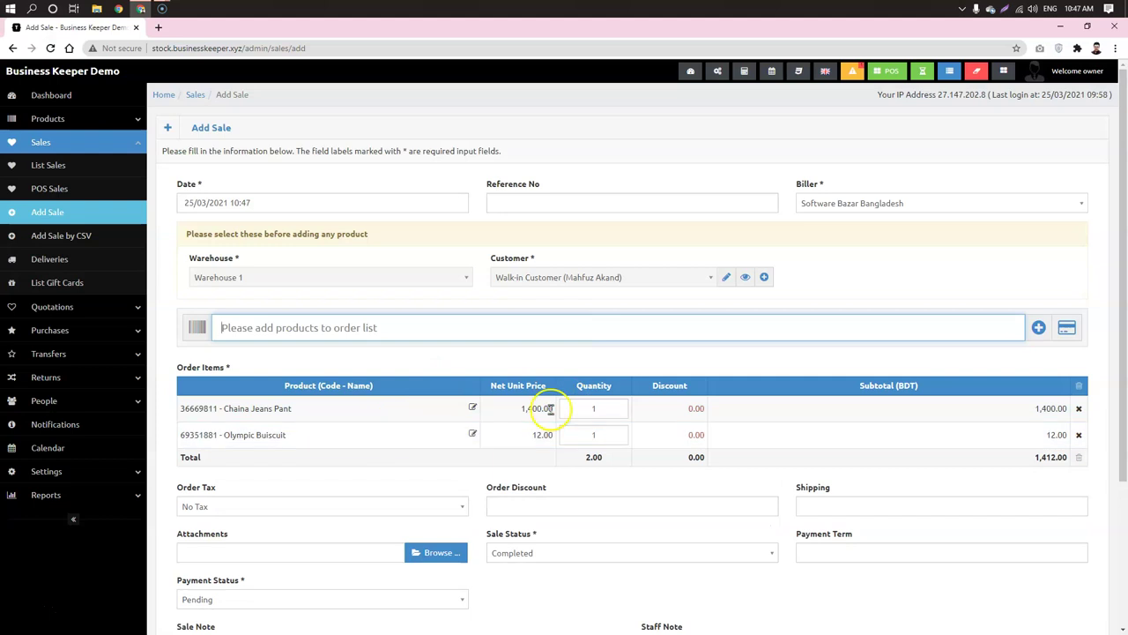
pyautogui.scroll(-1, 534, 353)
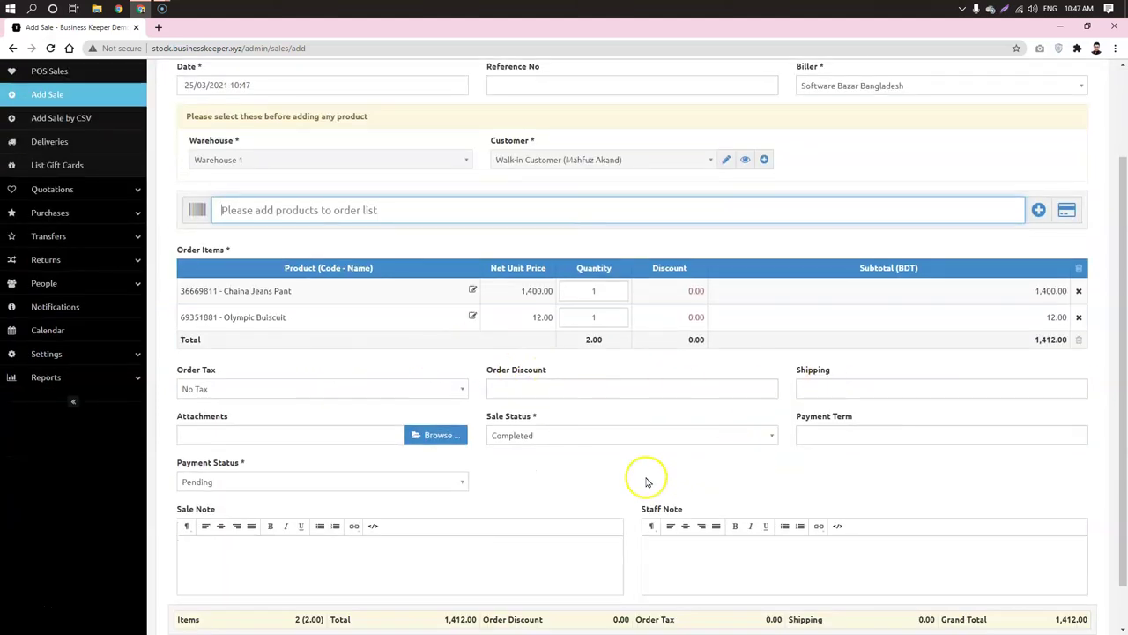
# Step: Set Payment Status to Due and submit the 1,412.00 sale
pyautogui.click(390, 481)
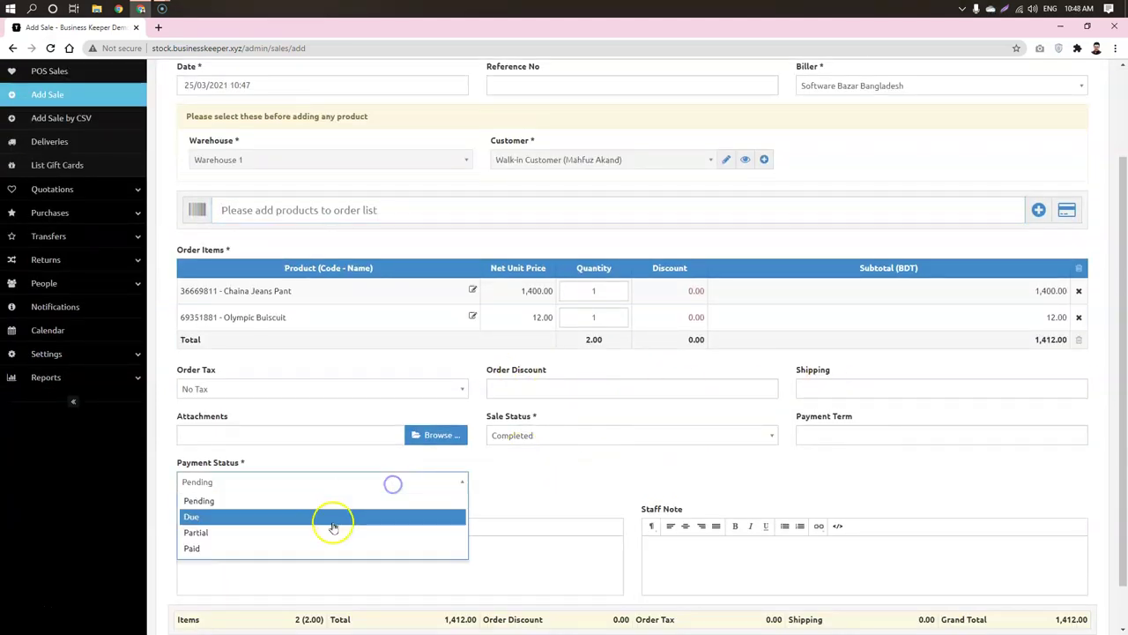
pyautogui.click(328, 517)
pyautogui.scroll(-1, 536, 452)
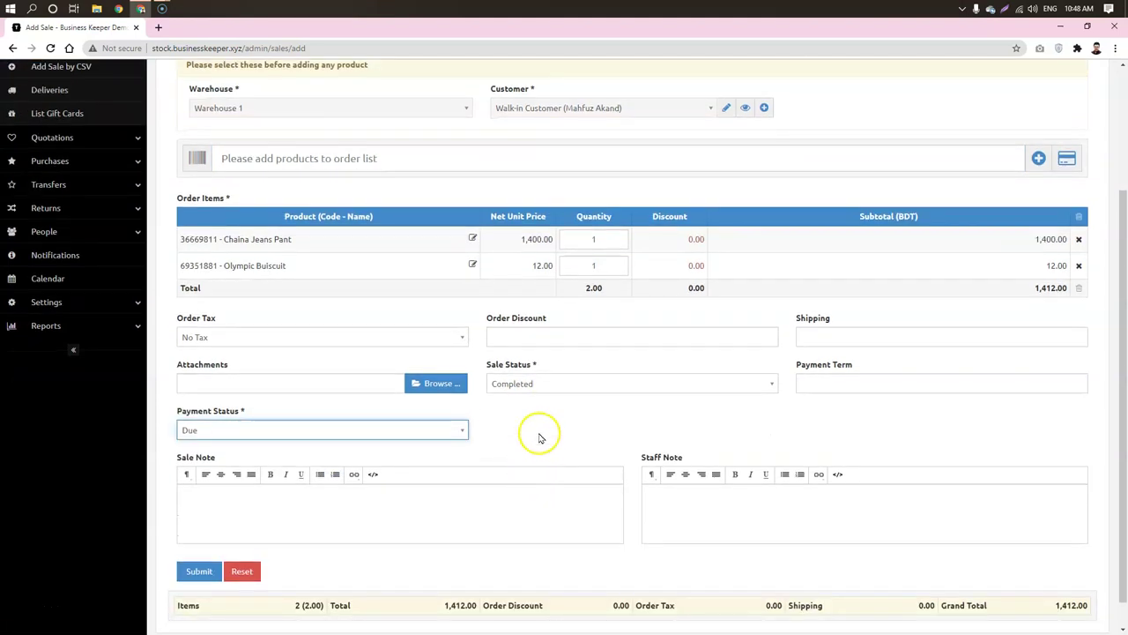
pyautogui.scroll(-1, 353, 493)
pyautogui.click(191, 540)
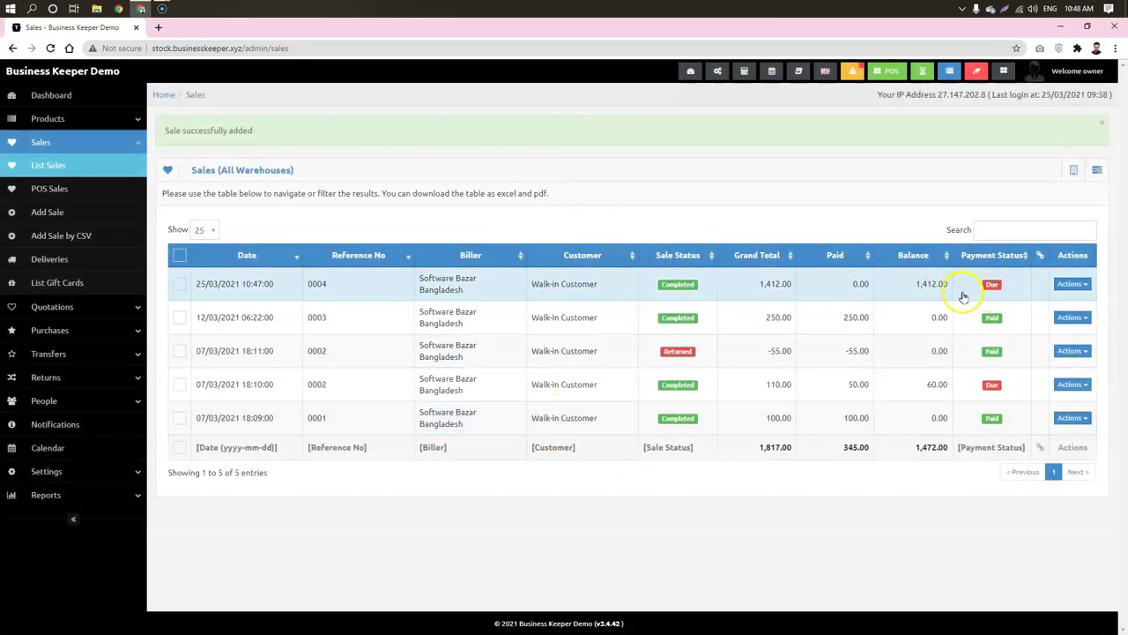
# Step: Check sale 0003's details, then reopen sale 0004 showing 1,412.00 total, nothing paid, Due
pyautogui.click(905, 294)
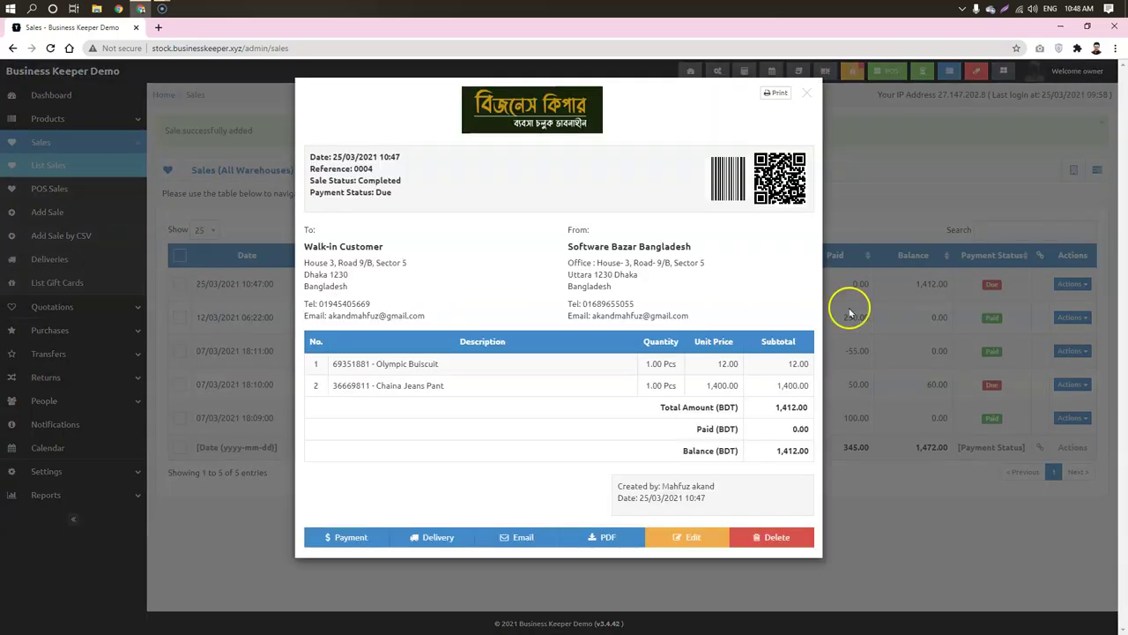
pyautogui.click(856, 141)
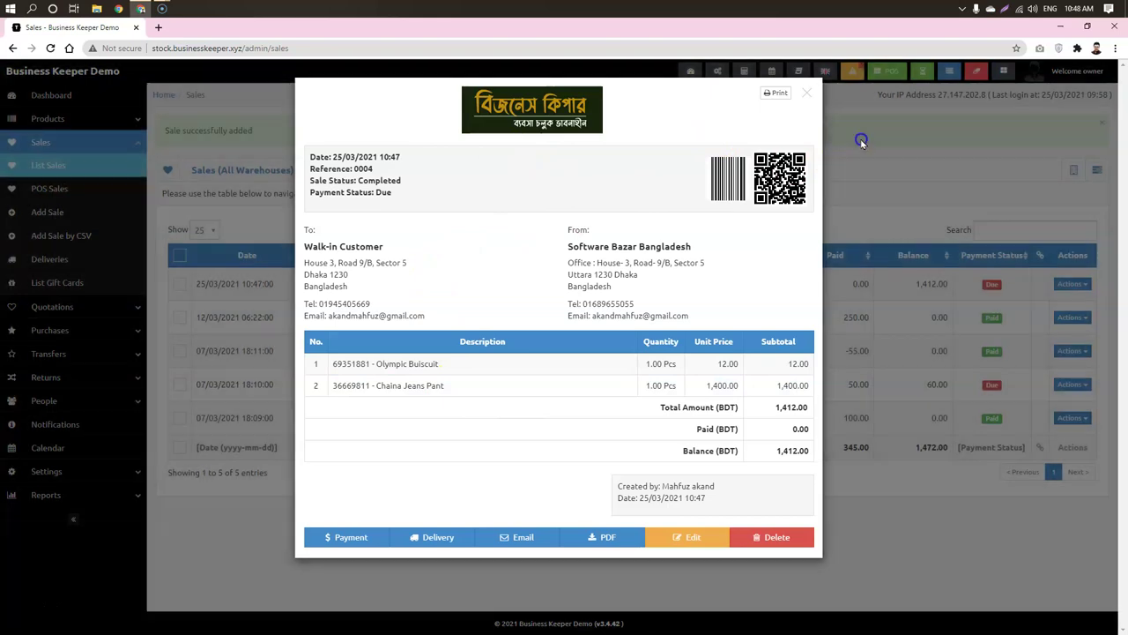
pyautogui.click(826, 319)
pyautogui.click(899, 171)
pyautogui.click(728, 288)
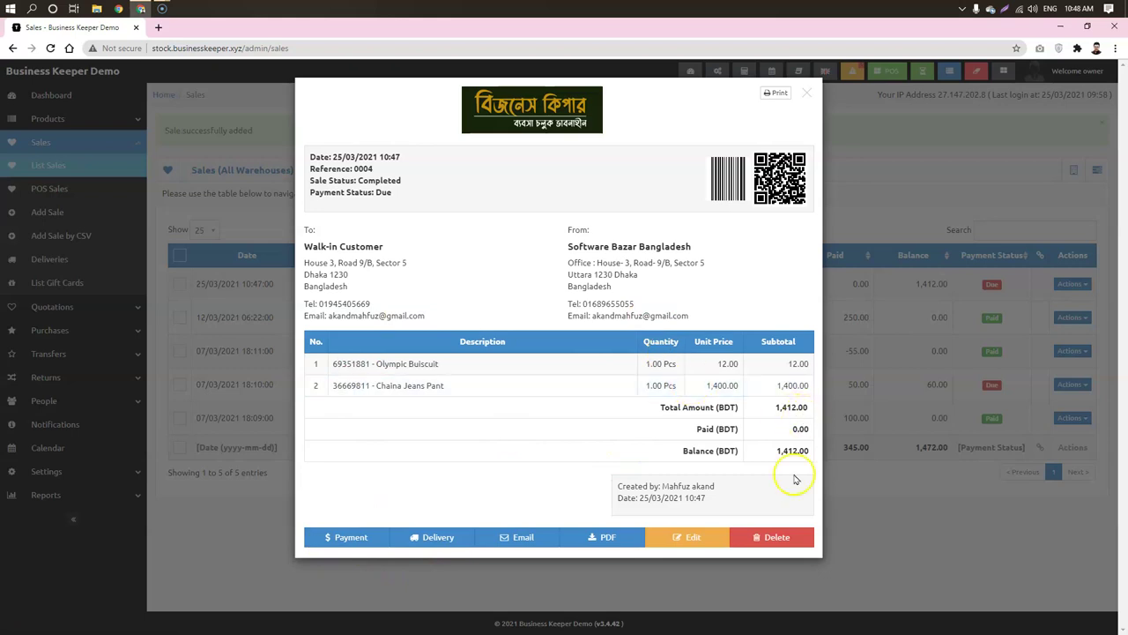
pyautogui.click(544, 430)
# Step: Add a 500 Cash payment to sale 0004, replacing the prefilled 1412.00 amount
pyautogui.click(353, 541)
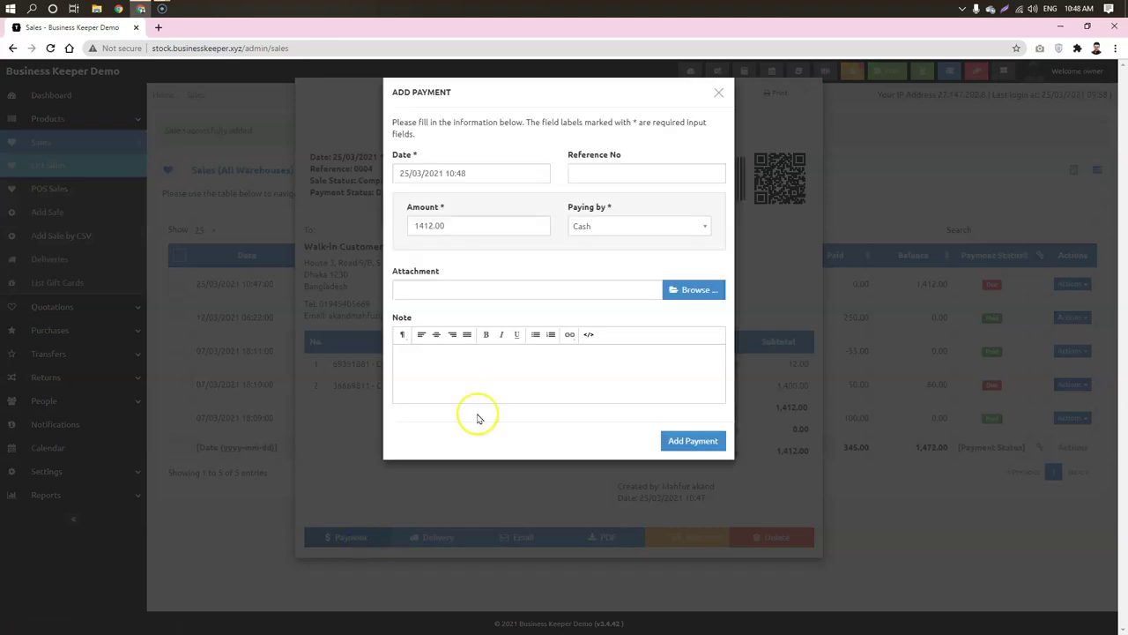
pyautogui.moveTo(459, 221); pyautogui.dragTo(417, 226)
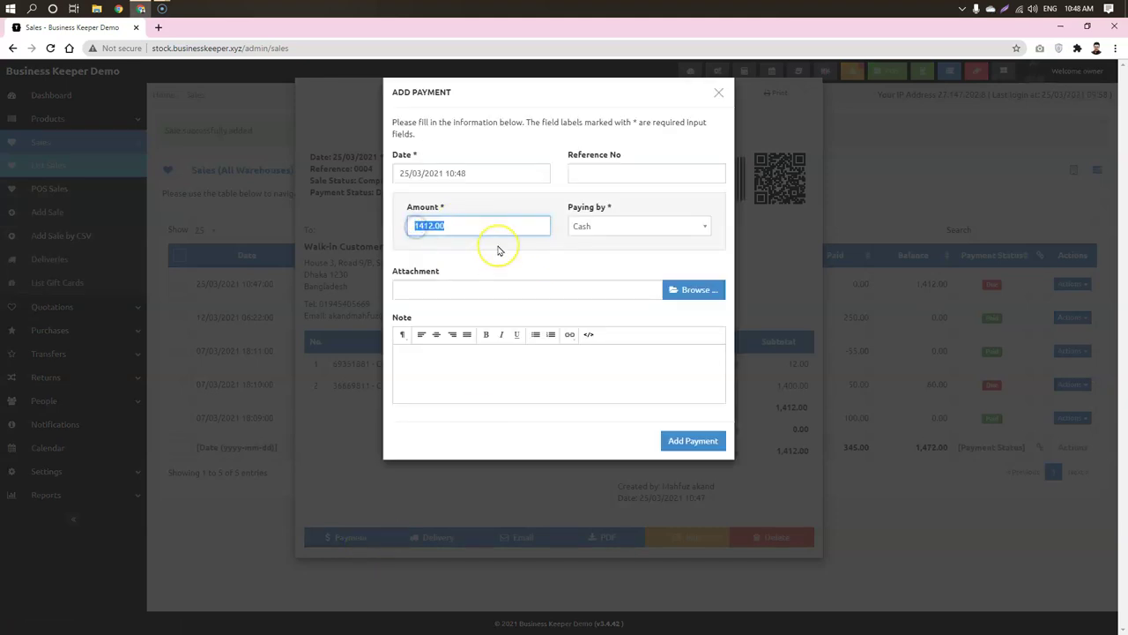
pyautogui.write('5000')
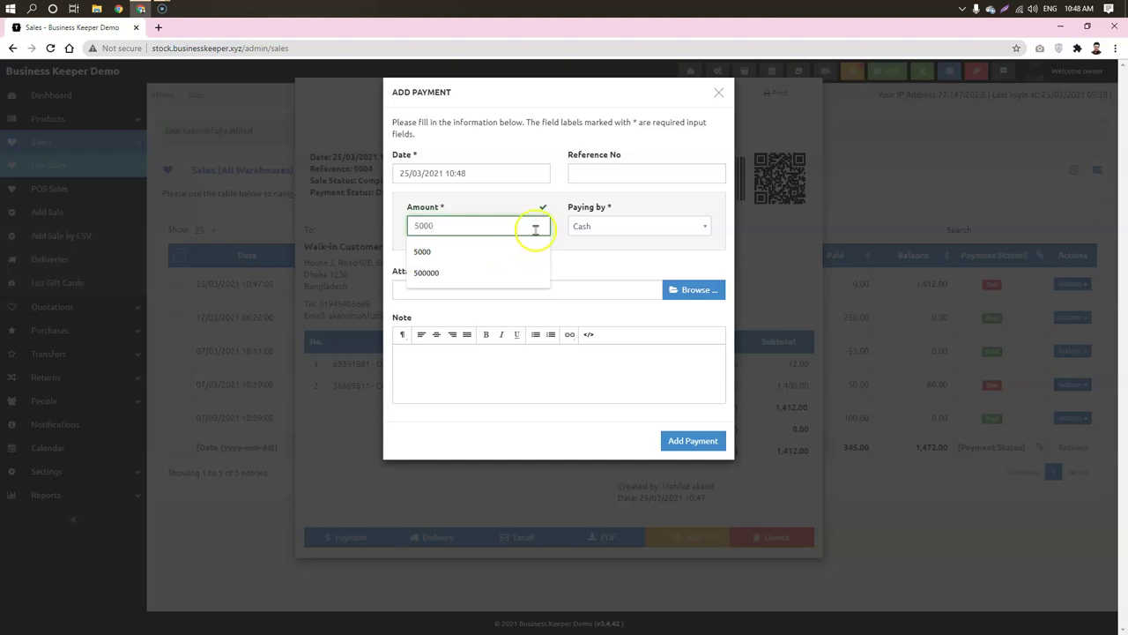
pyautogui.press('BackSpace')
pyautogui.click(598, 252)
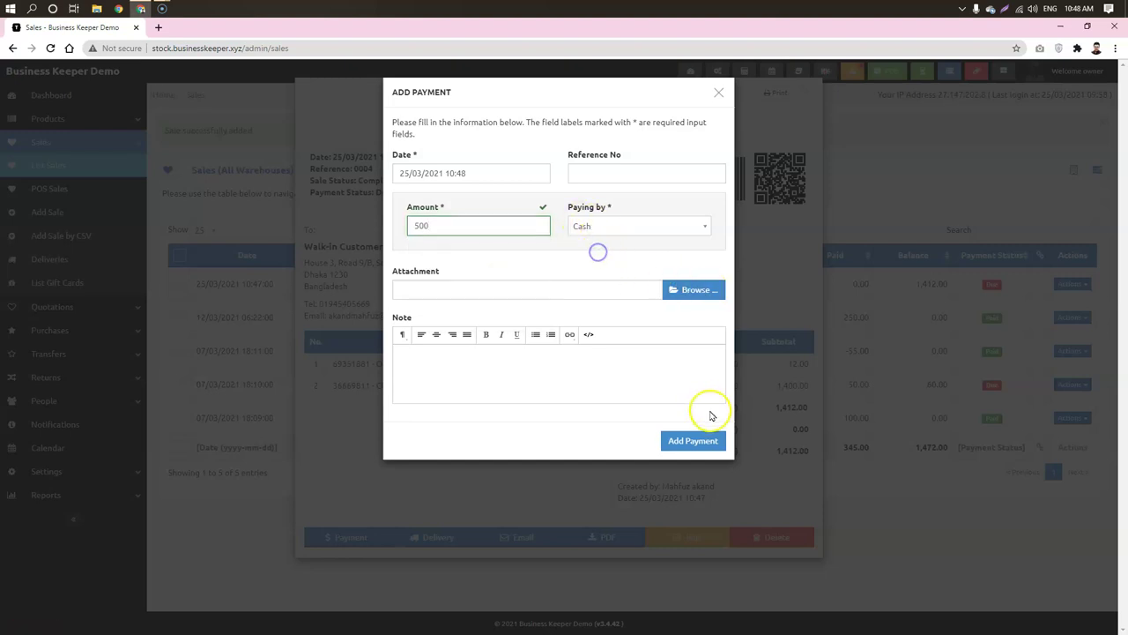
pyautogui.click(693, 441)
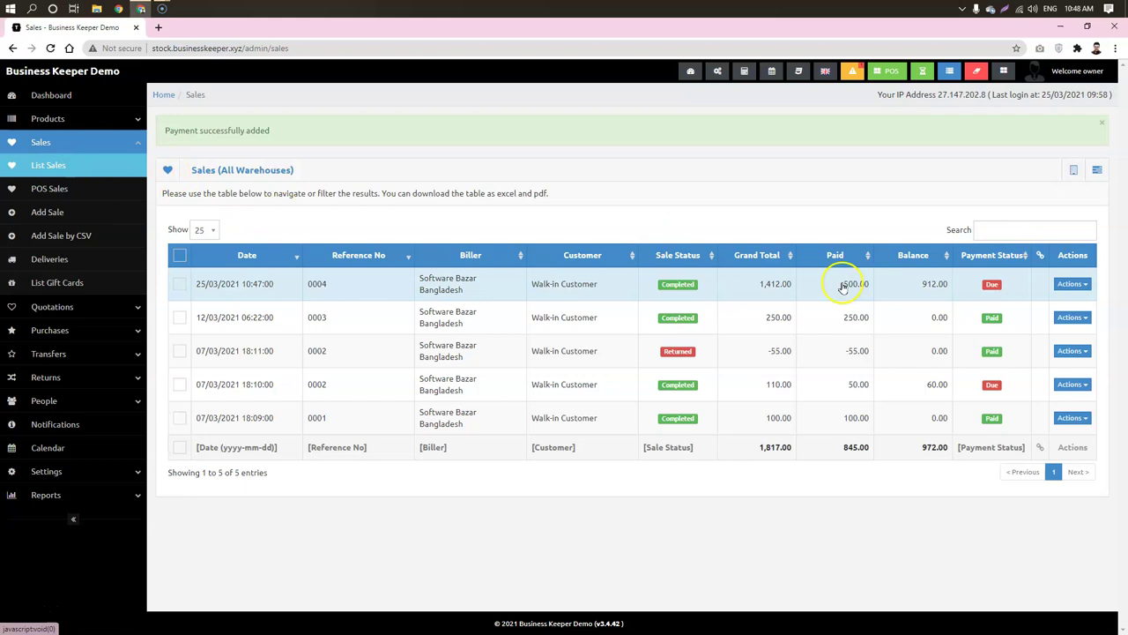
# Step: Check sale 0004's Actions menu in the sales list, then go back to the Dashboard
pyautogui.click(1071, 283)
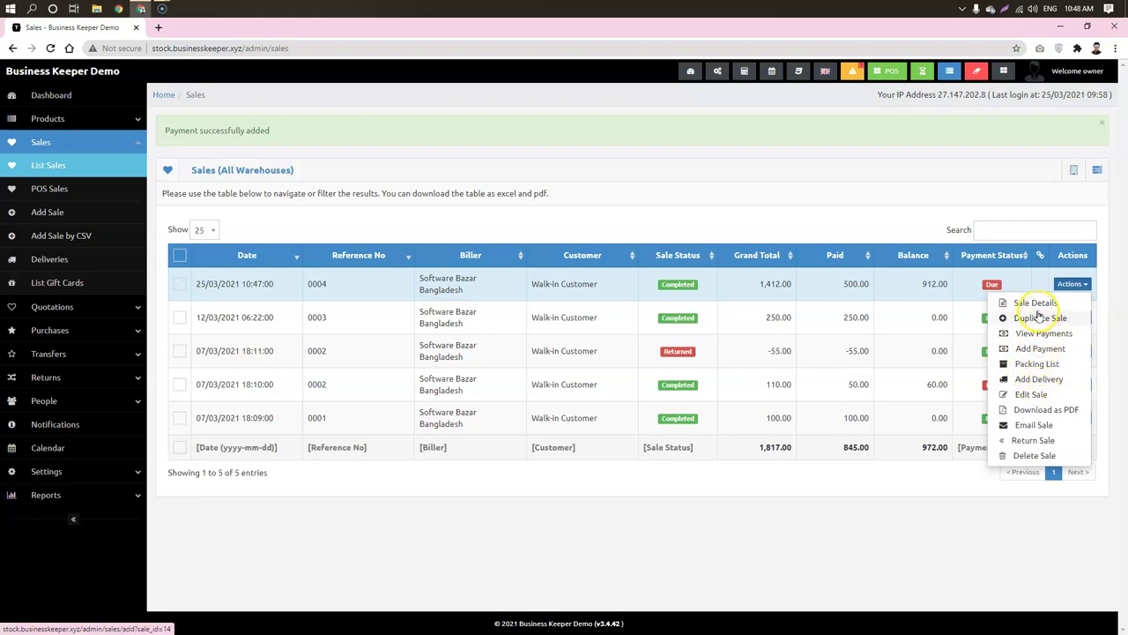
pyautogui.click(675, 156)
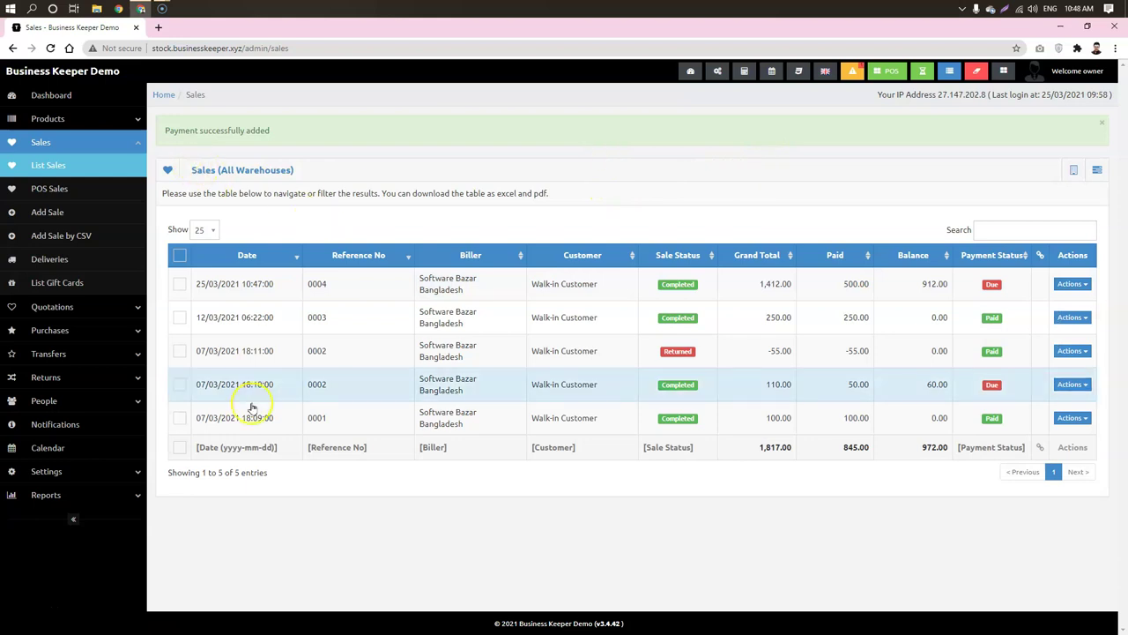
pyautogui.click(1072, 285)
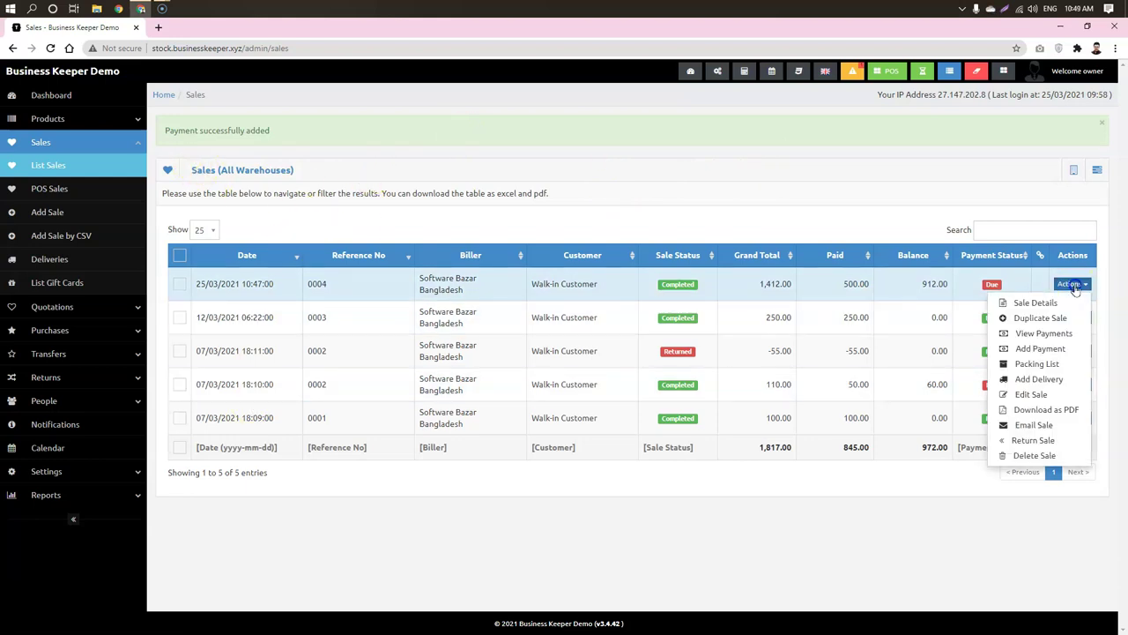
pyautogui.click(481, 265)
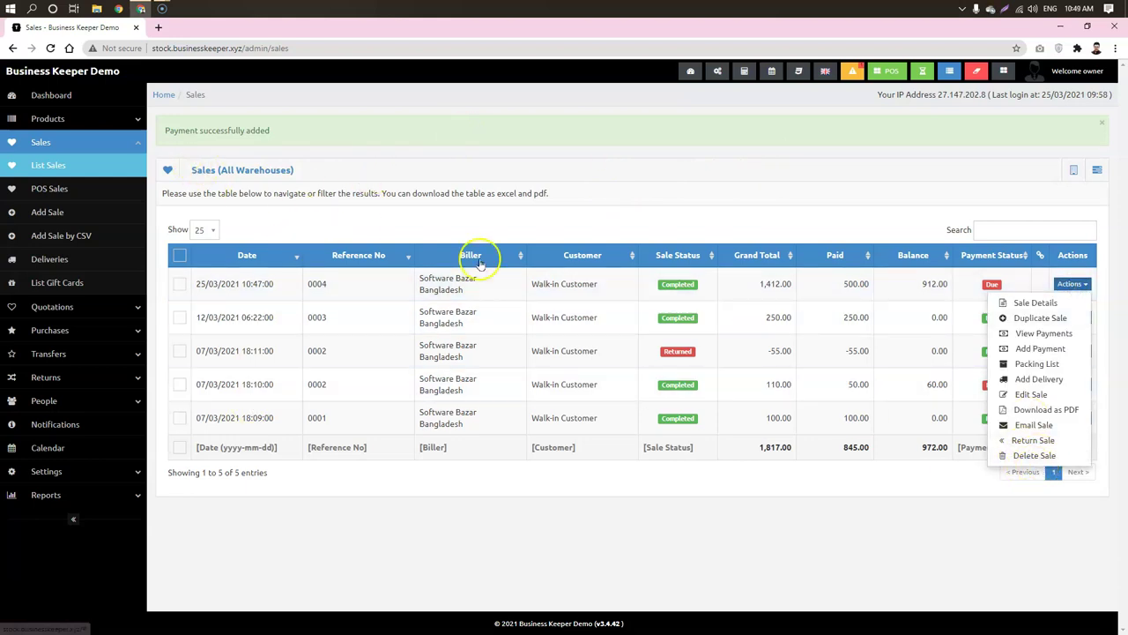
pyautogui.click(46, 97)
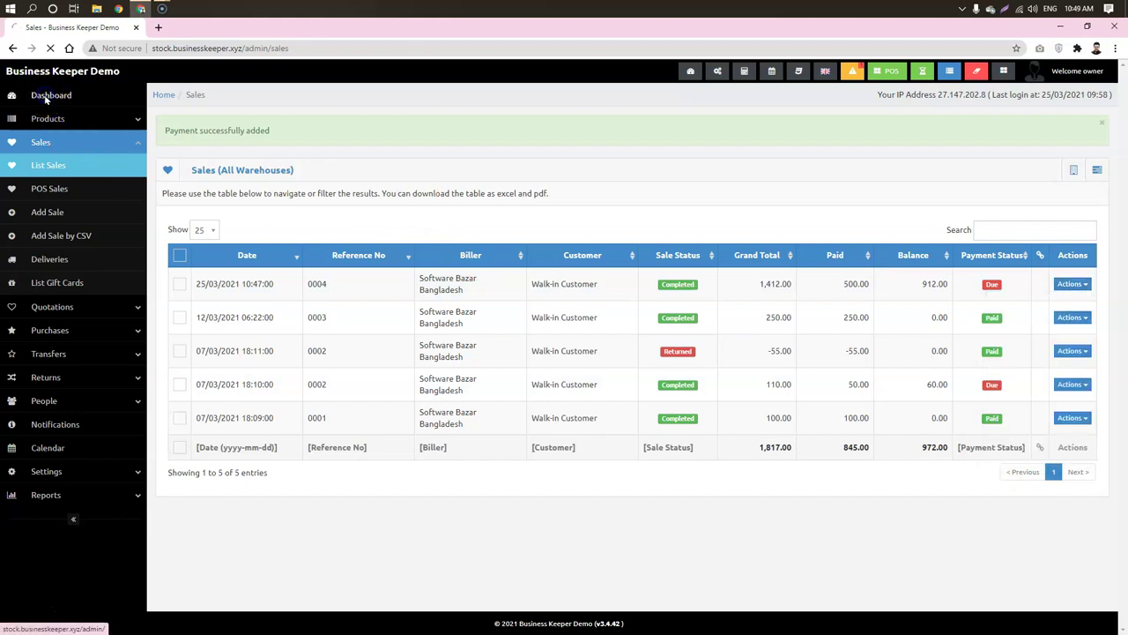